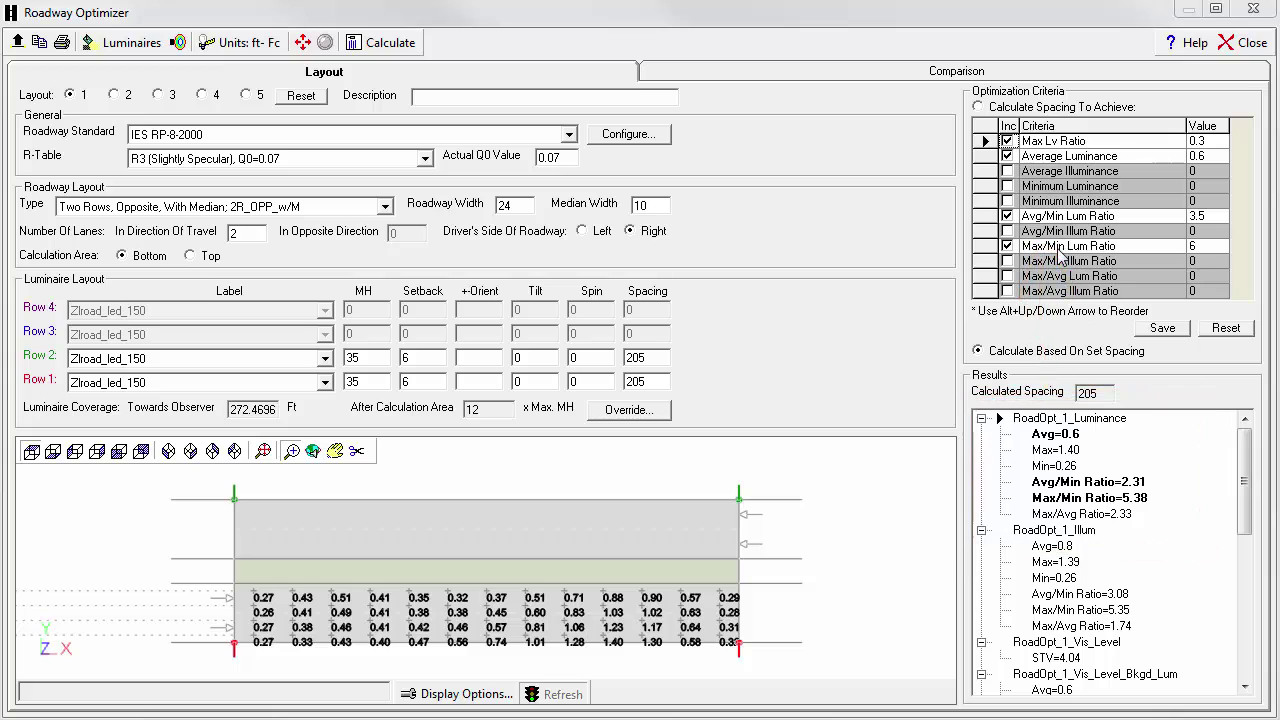
- Check the RoadOpt_1_Illum point grid, then show the RoadOpt_1_Luminance point values again
click(1072, 419)
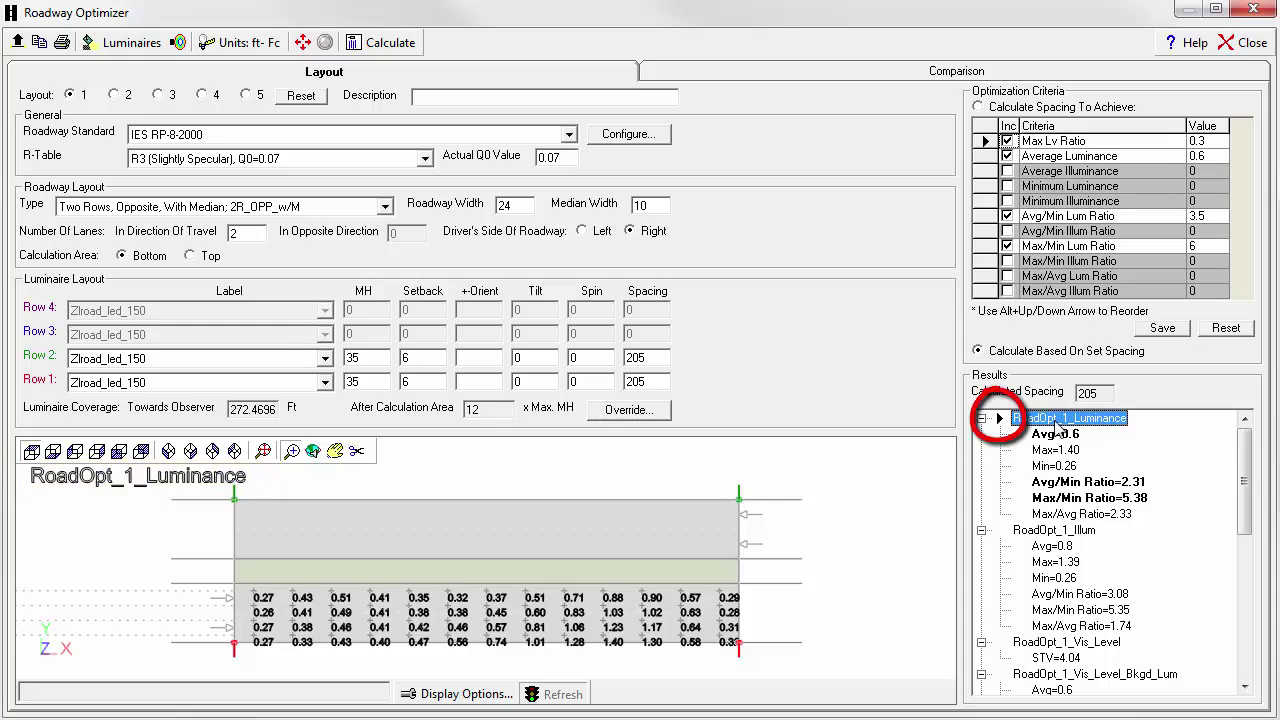
click(1048, 533)
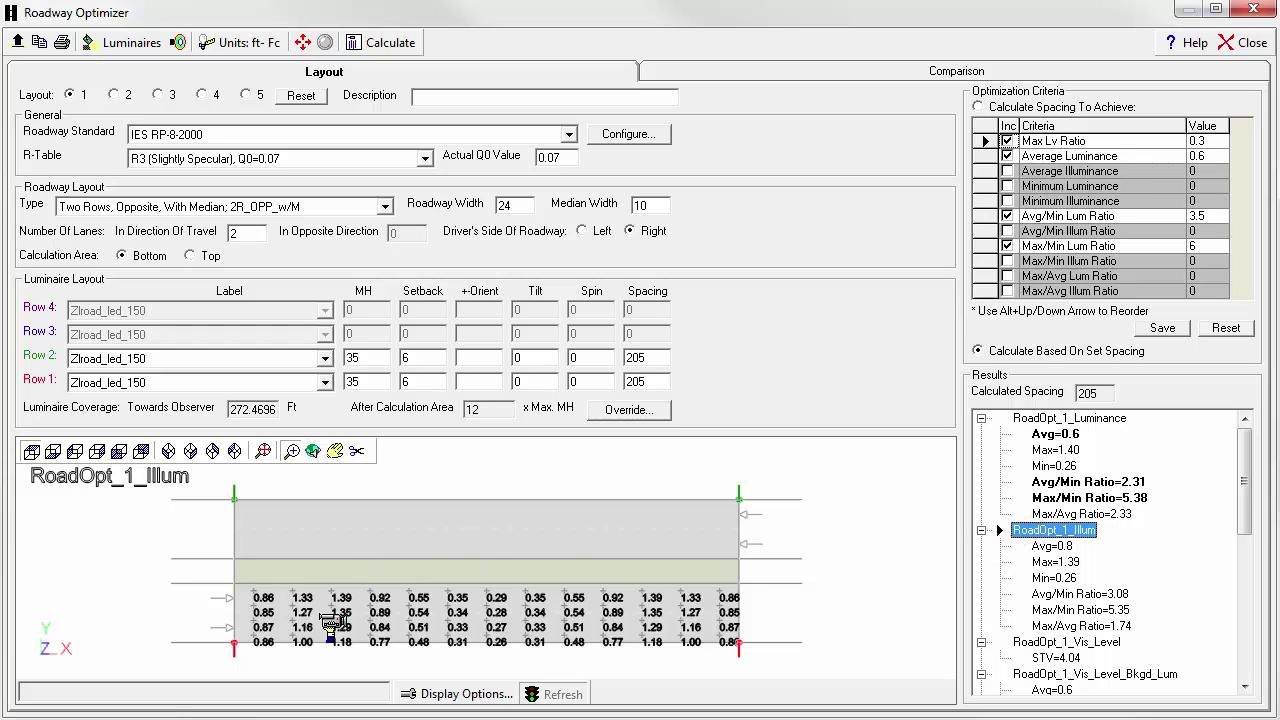
click(1078, 419)
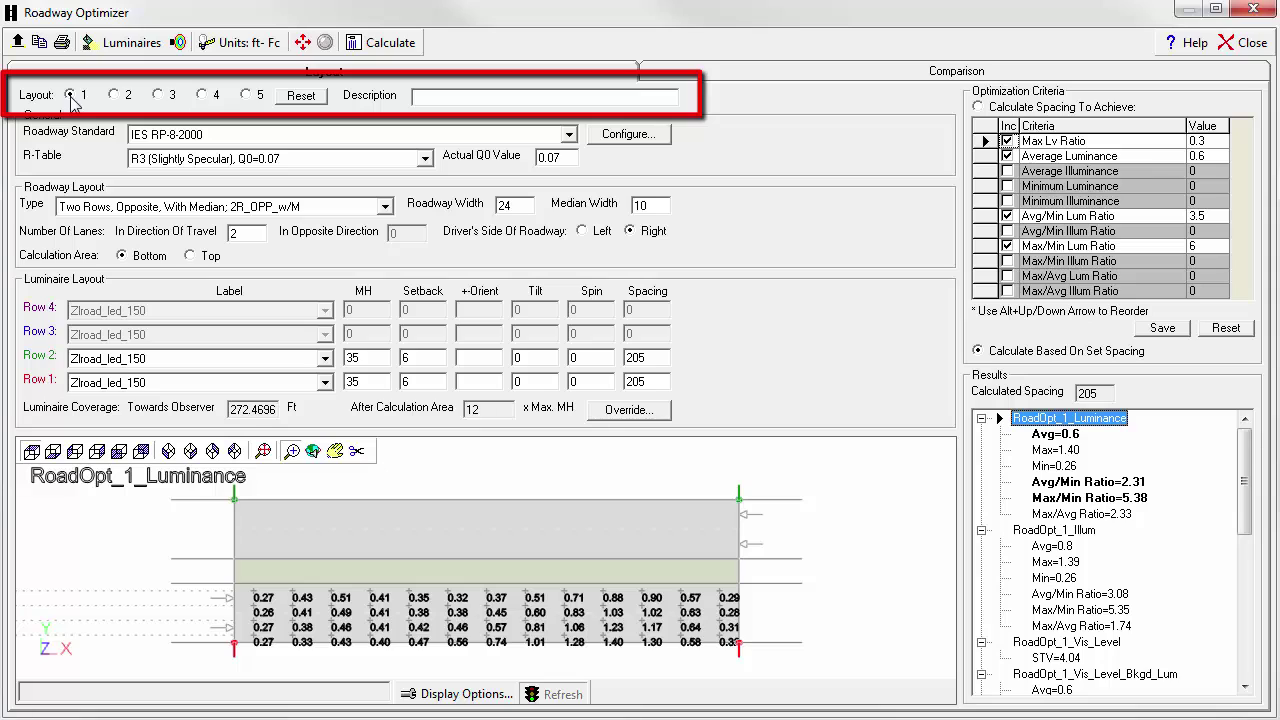
- Enter 'Two rows opposite' as layout 1's description
click(428, 97)
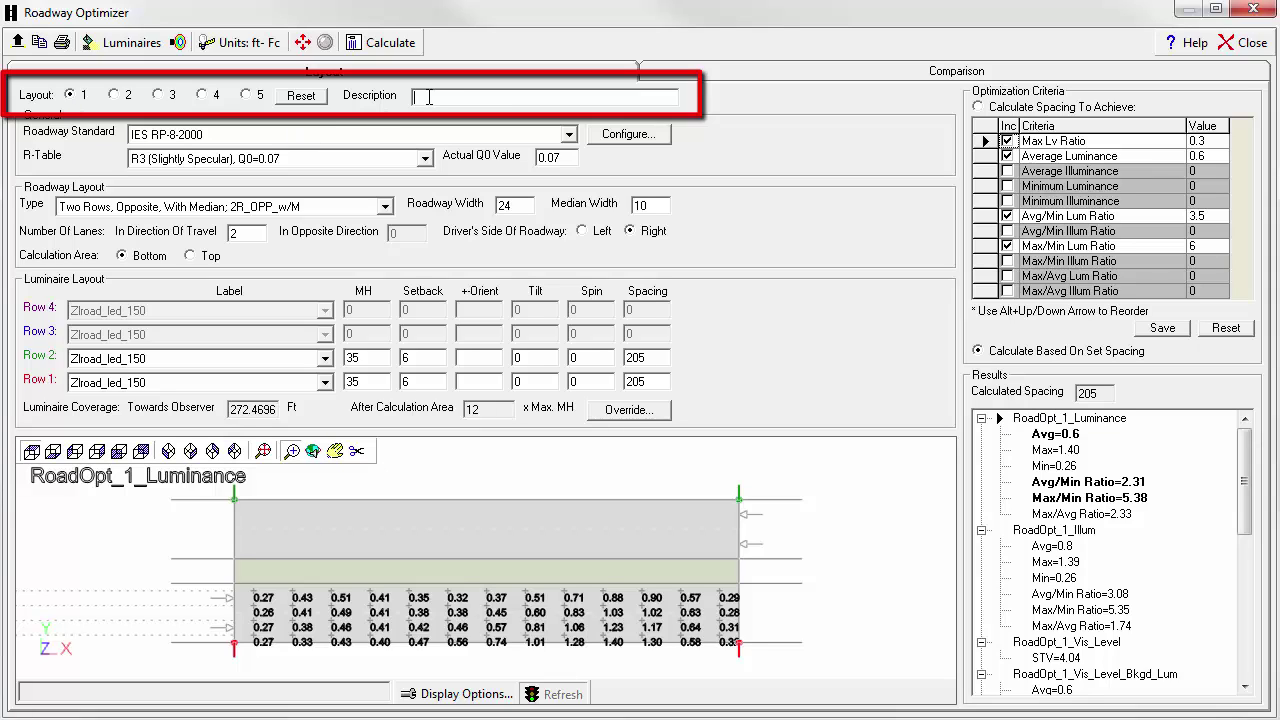
text(Two ro)
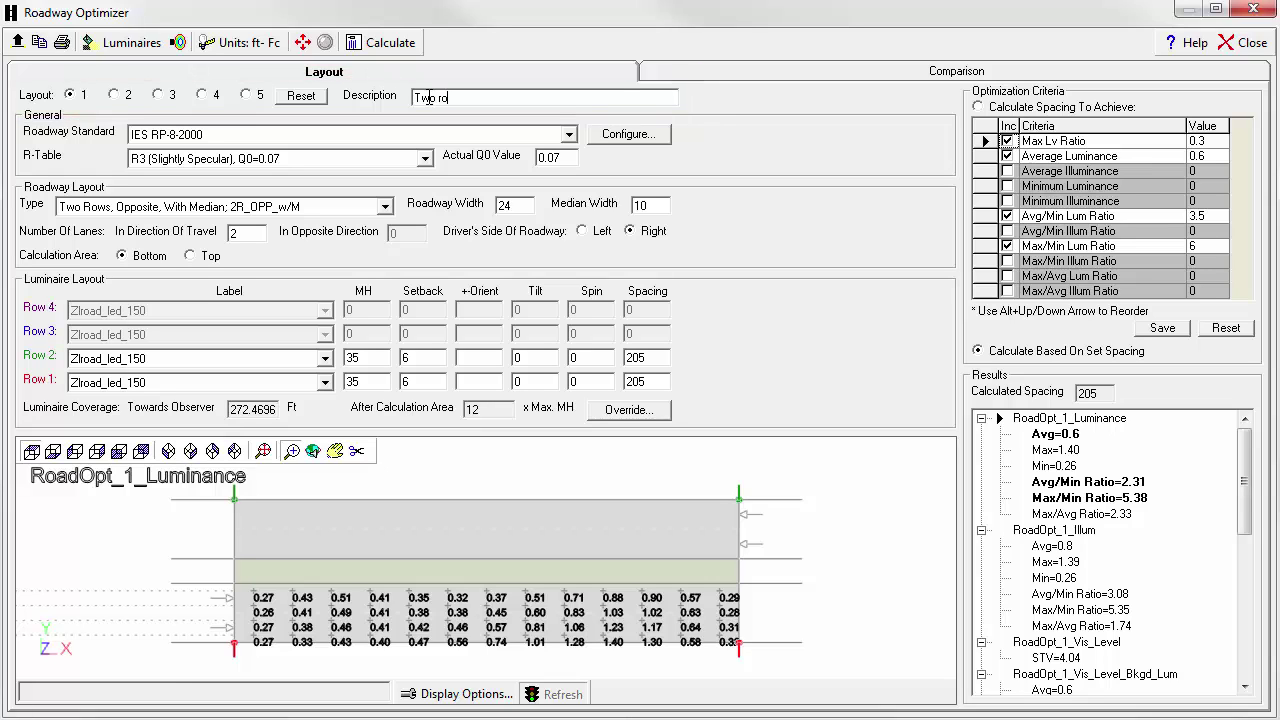
text(ws opposite)
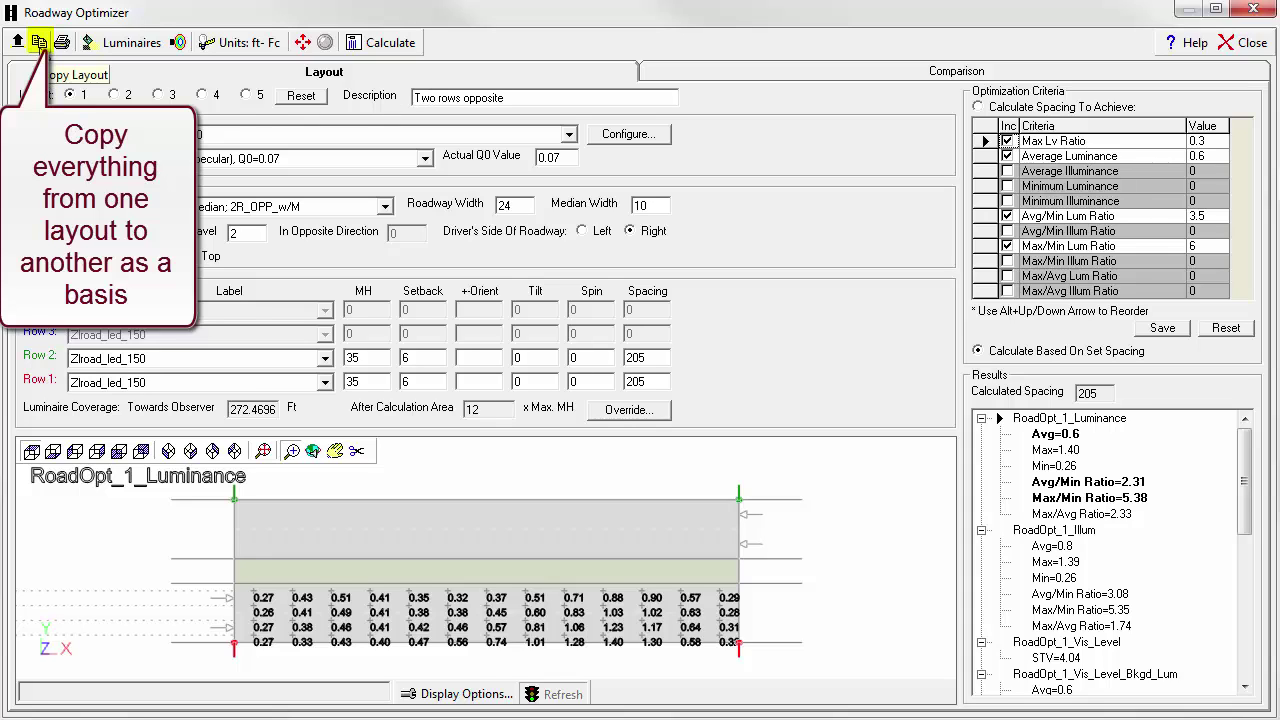
- Copy Layout 1 into Layout 2 and switch to Layout 2
click(40, 43)
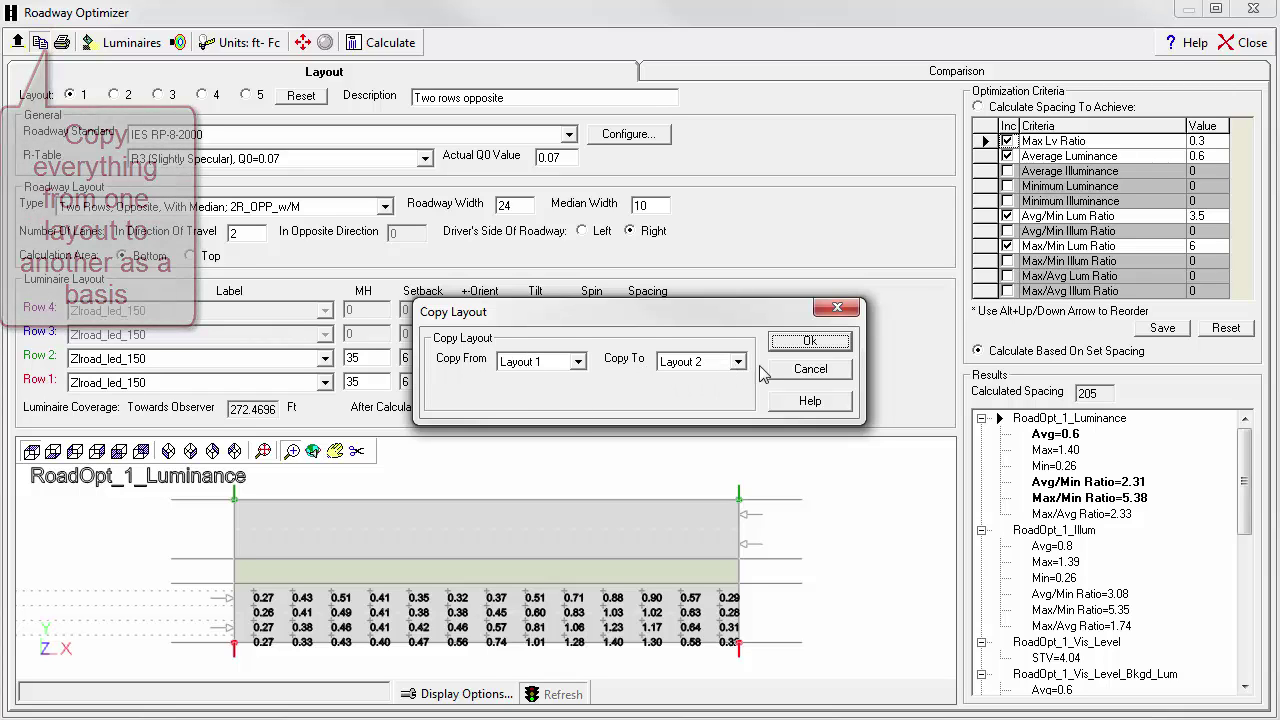
click(809, 342)
click(113, 95)
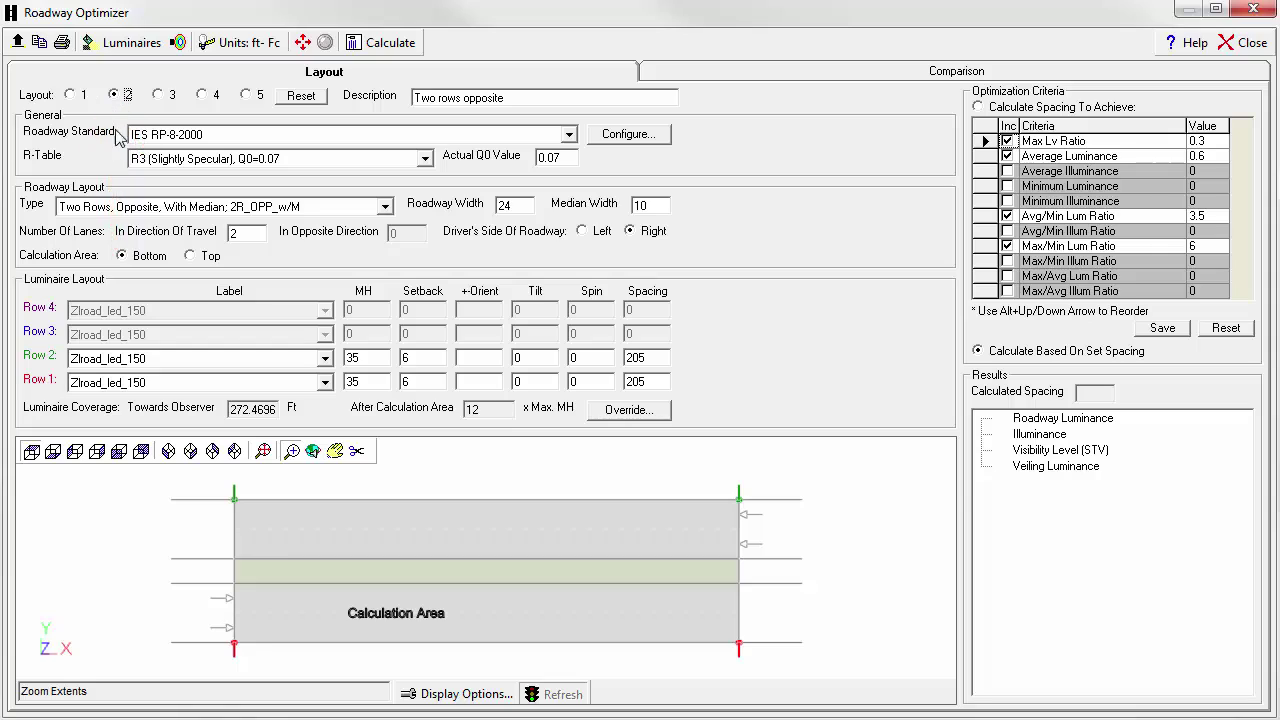
- Enter 2 in a layout field and change the description to 'Two rows staggered'
click(237, 233)
text(2)
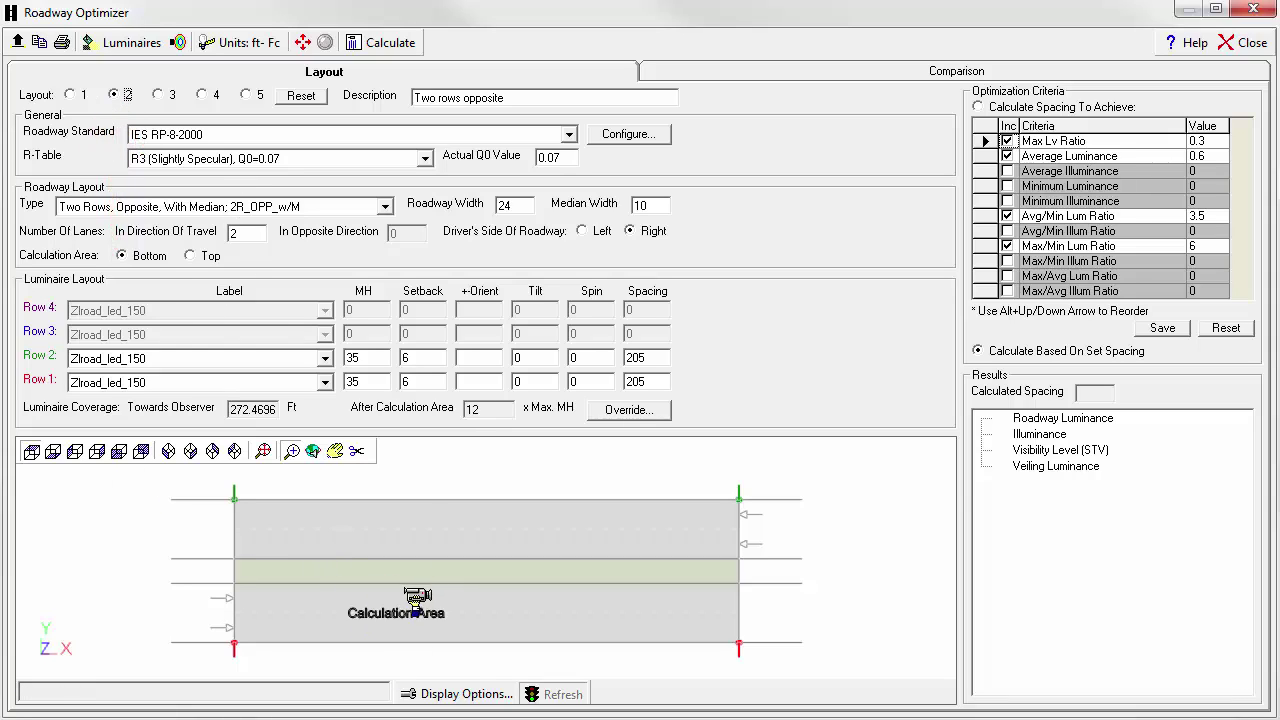
double_click(485, 97)
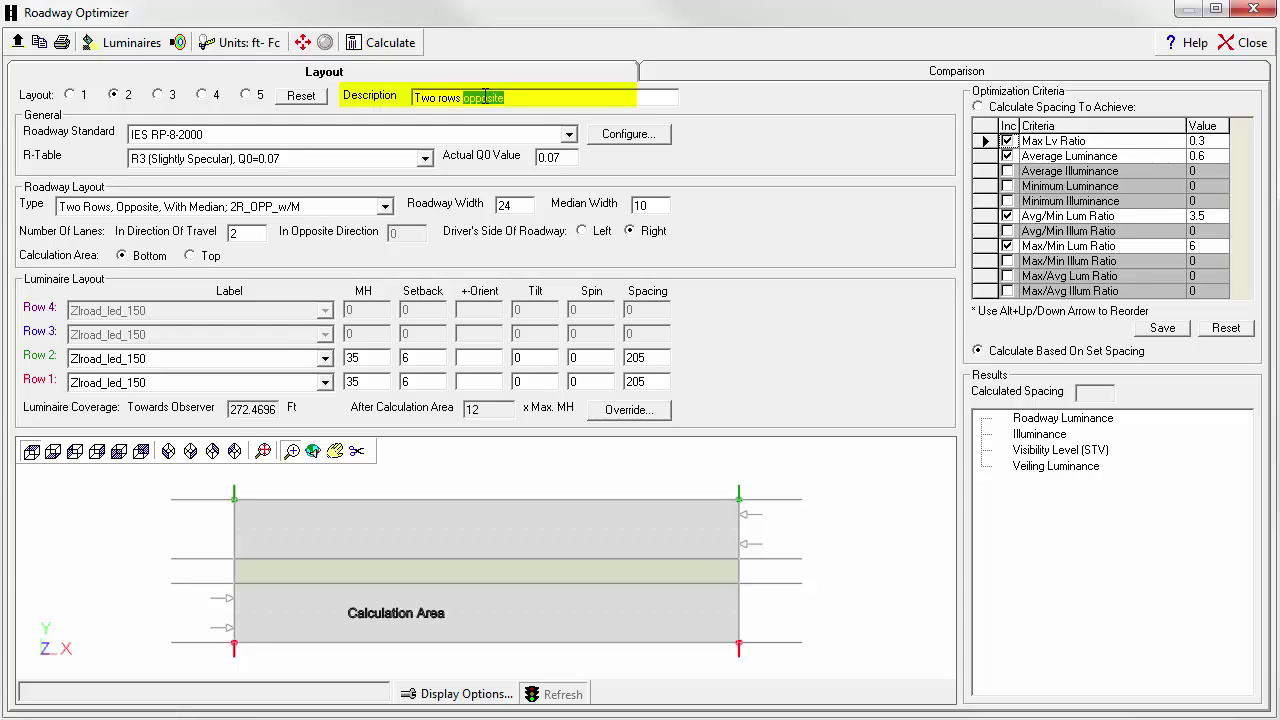
text(staggered)
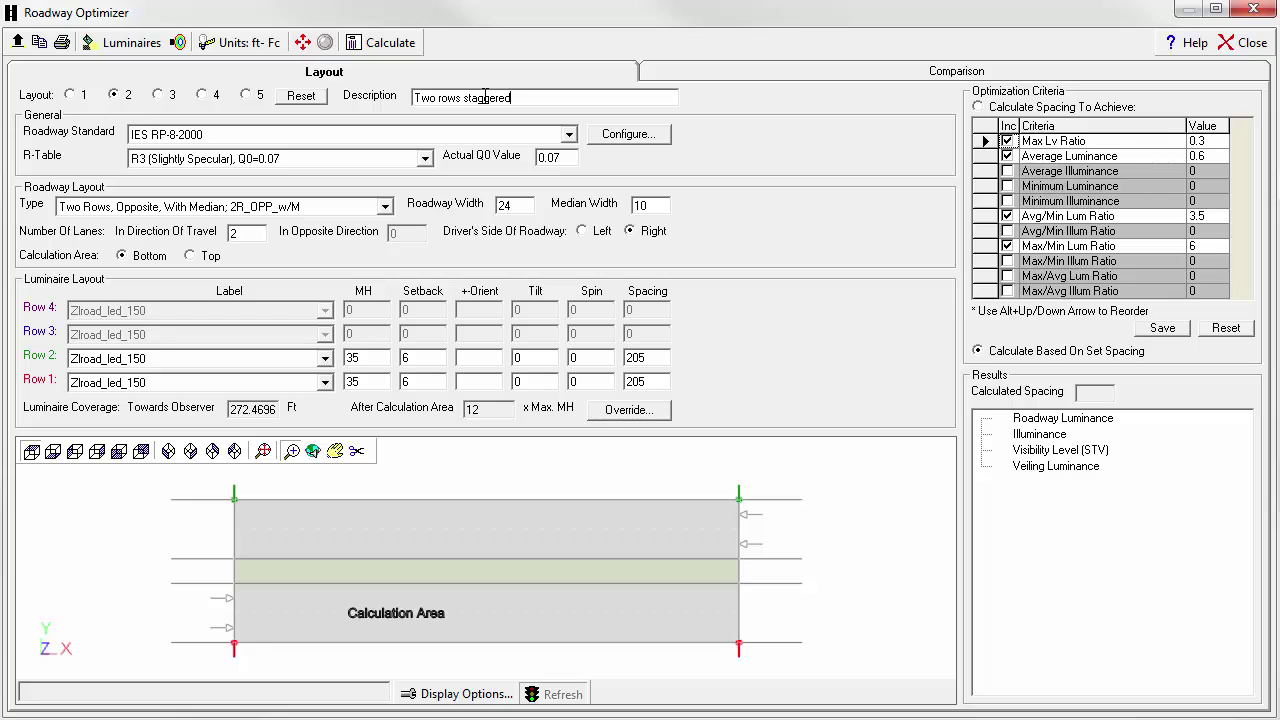
- Set the type to Two Rows, Staggered, With Median and solve spacing from the criteria
click(386, 207)
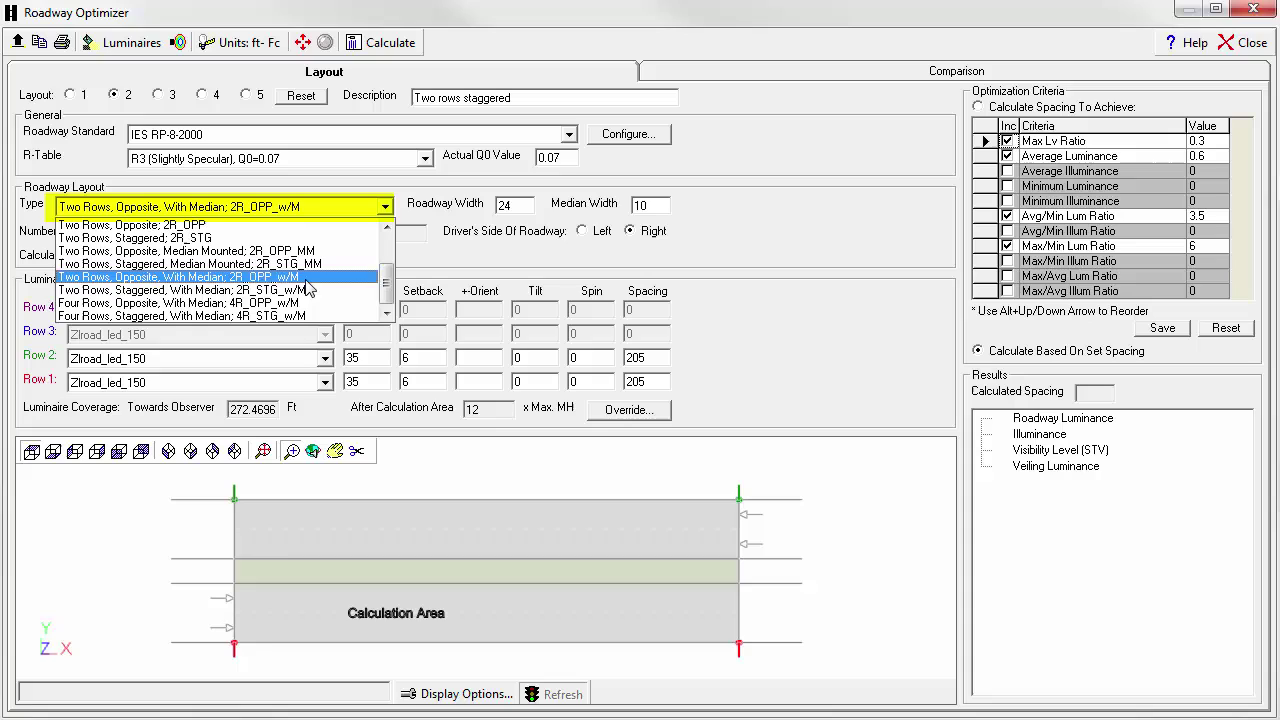
click(306, 290)
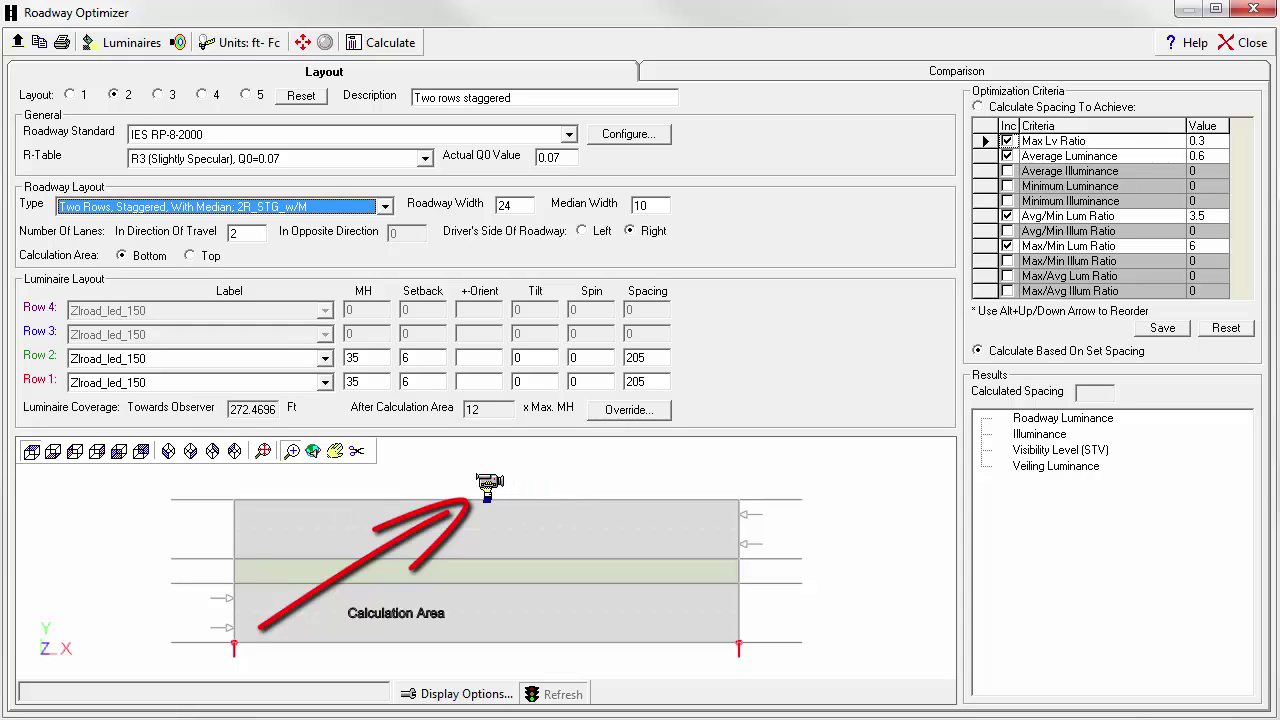
click(1007, 108)
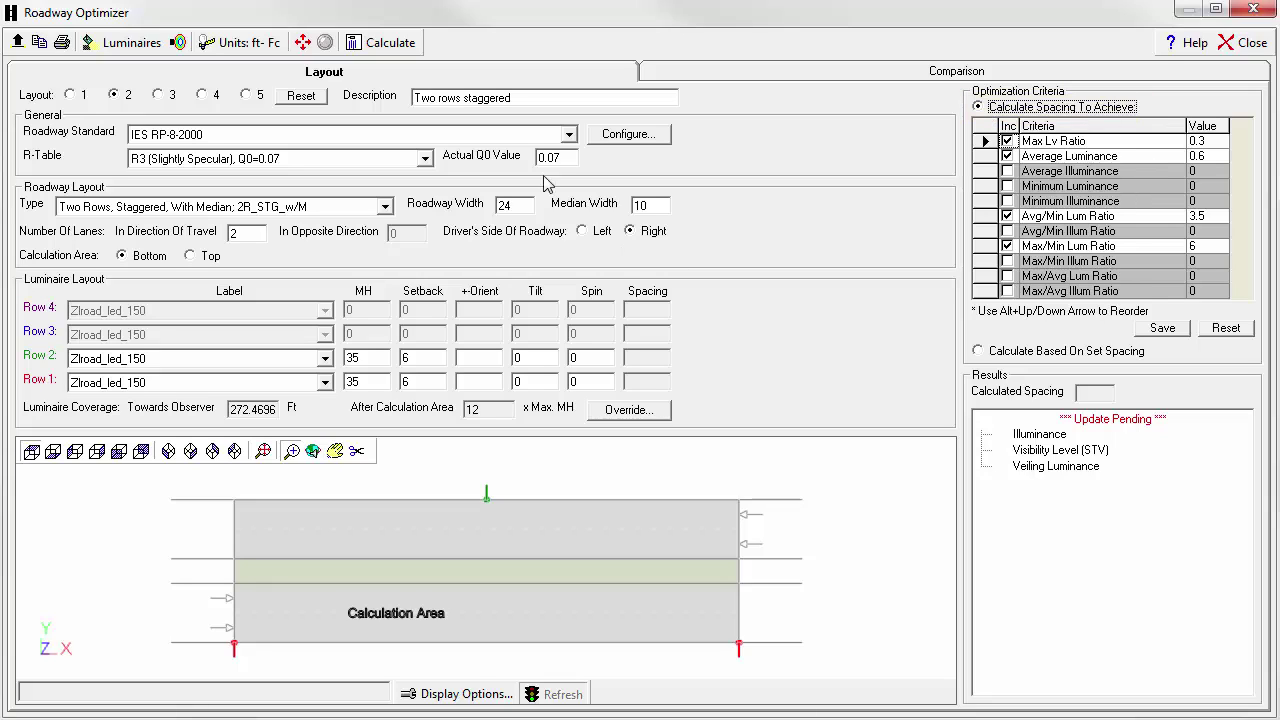
- Calculate the spacing that meets the luminance criteria, giving 202
click(392, 44)
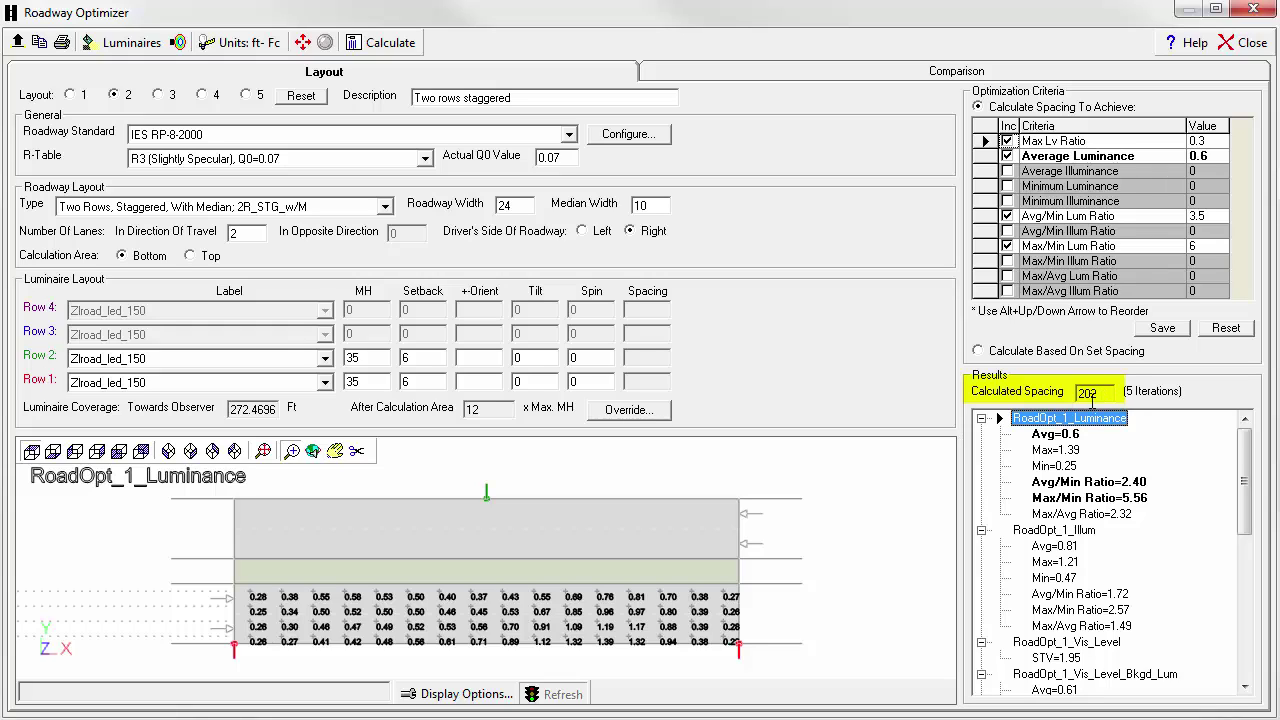
- Set Row 2 and Row 1 spacing to 205 on set spacing and recalculate
click(979, 352)
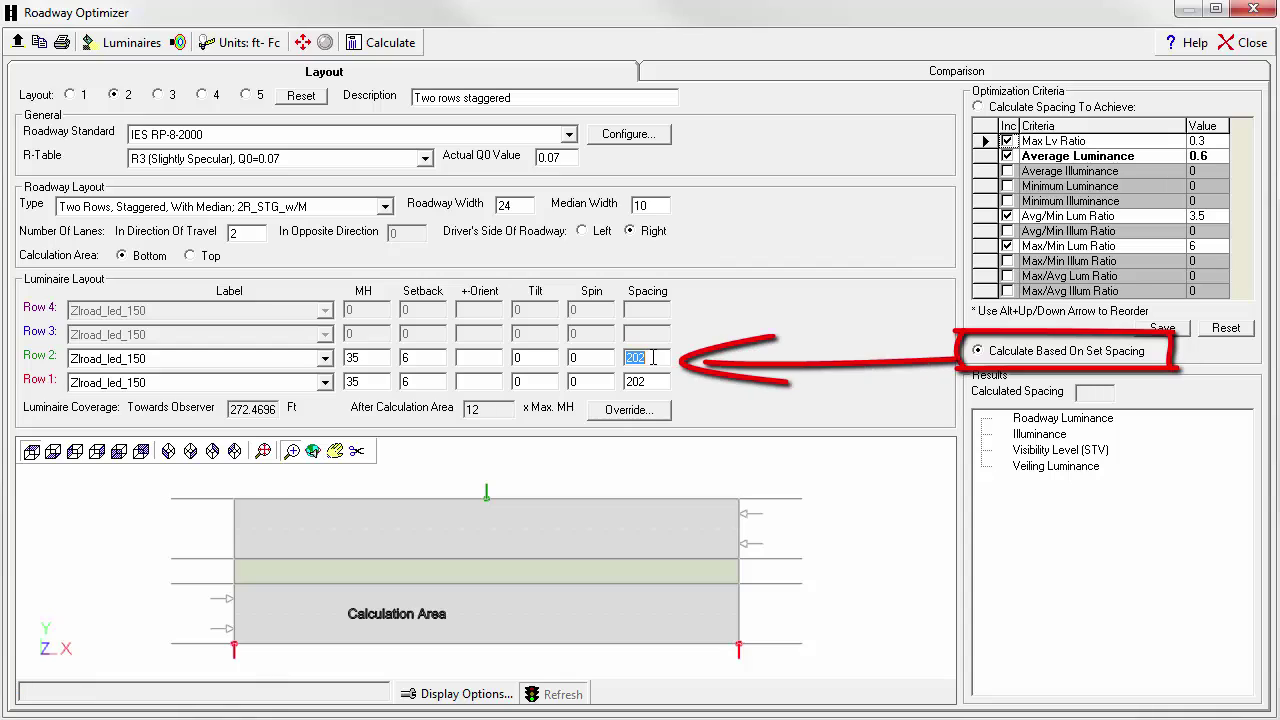
text(205)
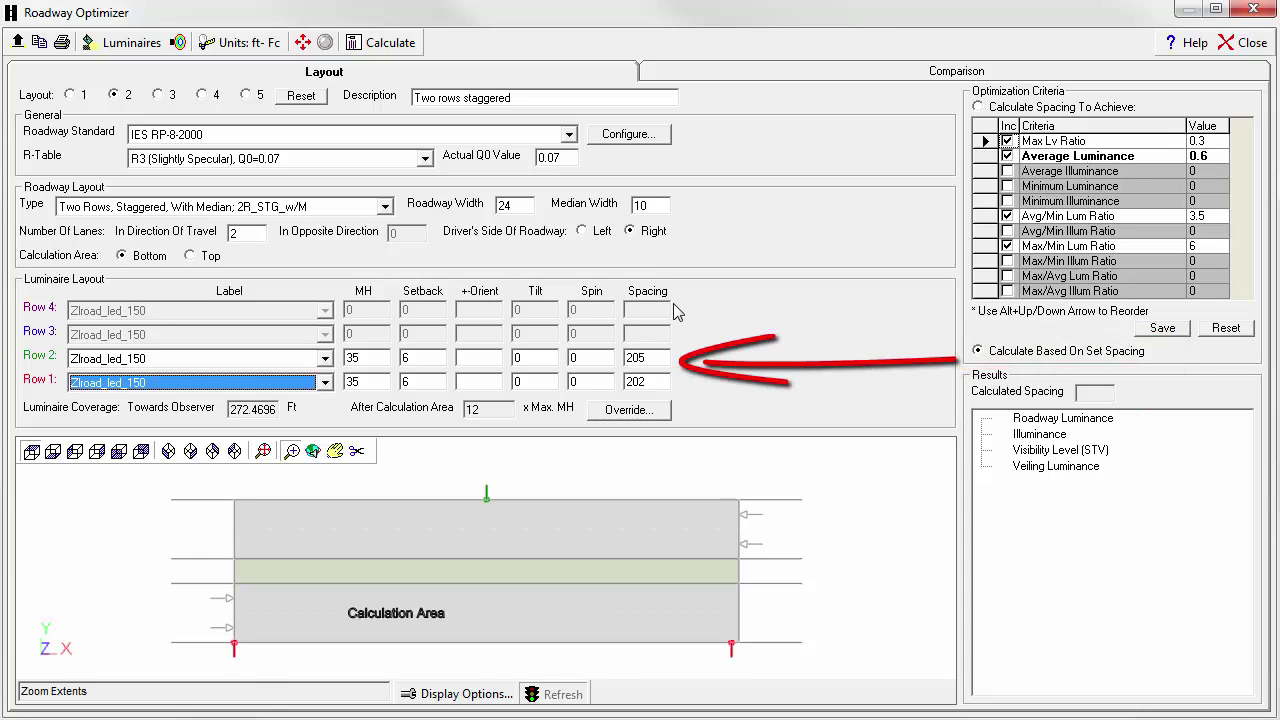
click(643, 382)
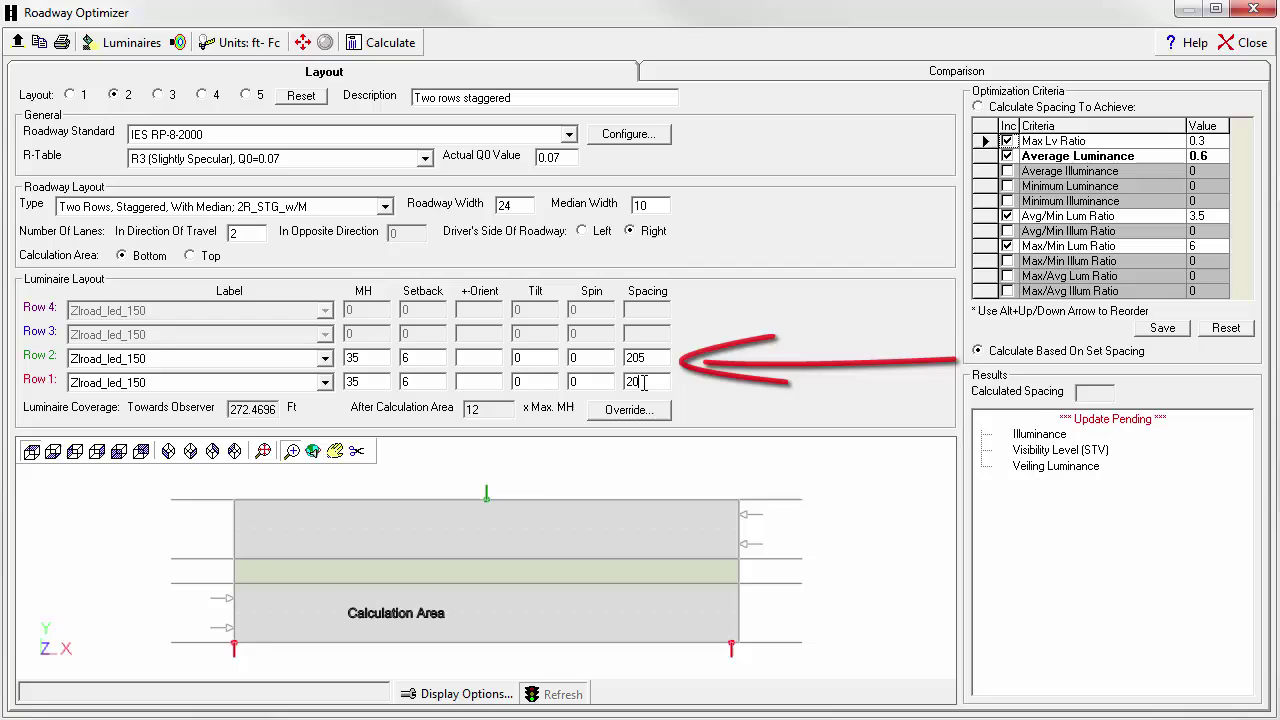
text(5)
key(Tab)
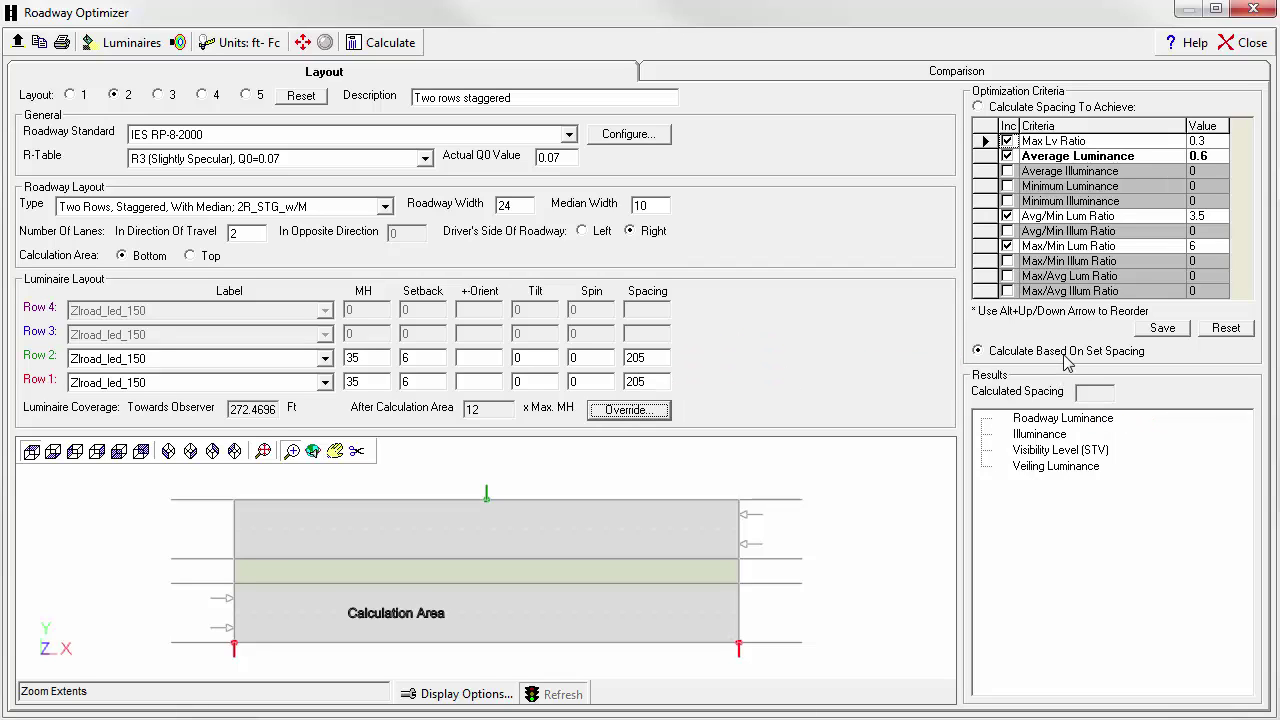
click(396, 42)
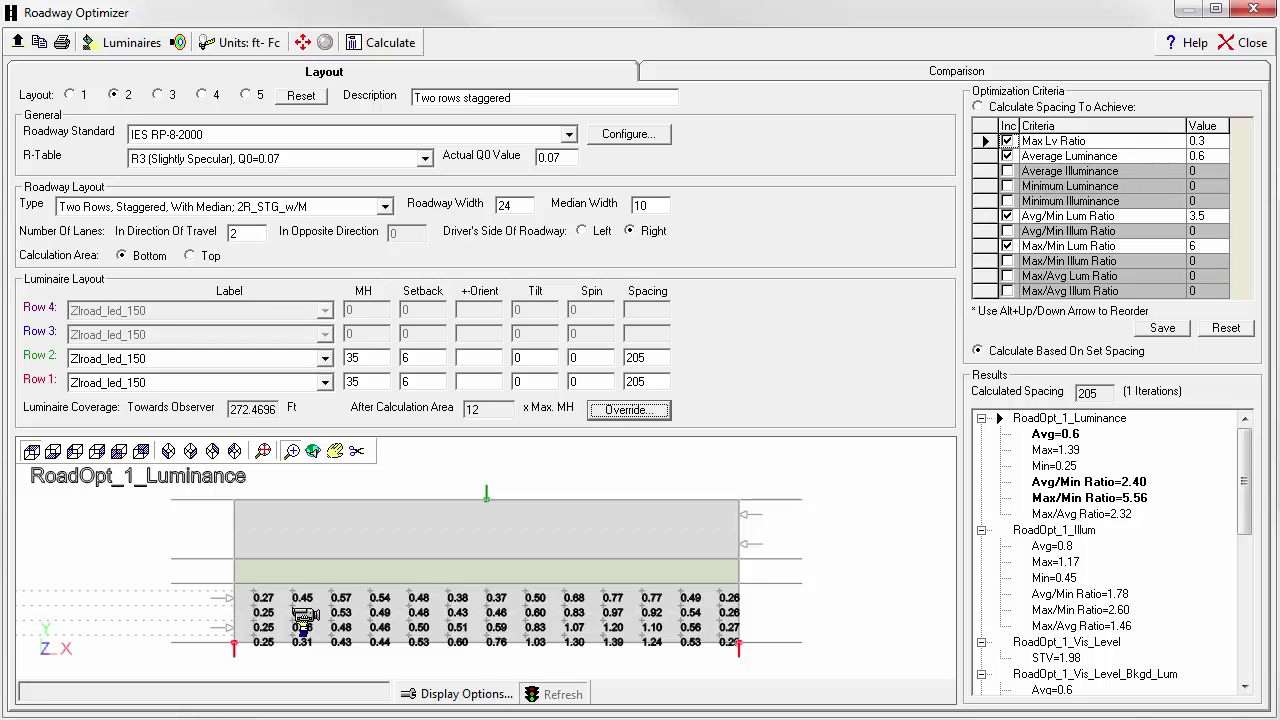
- Select layout 1 and copy its settings into layout 3
click(70, 95)
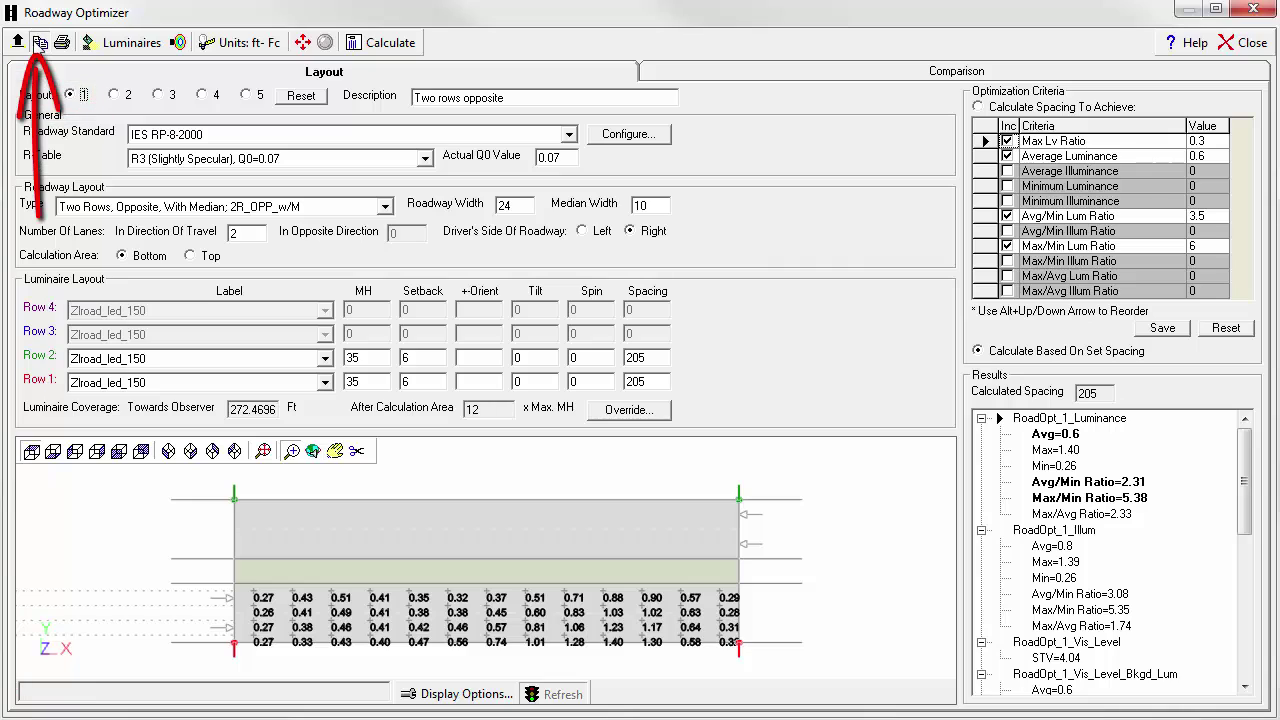
click(40, 42)
click(738, 362)
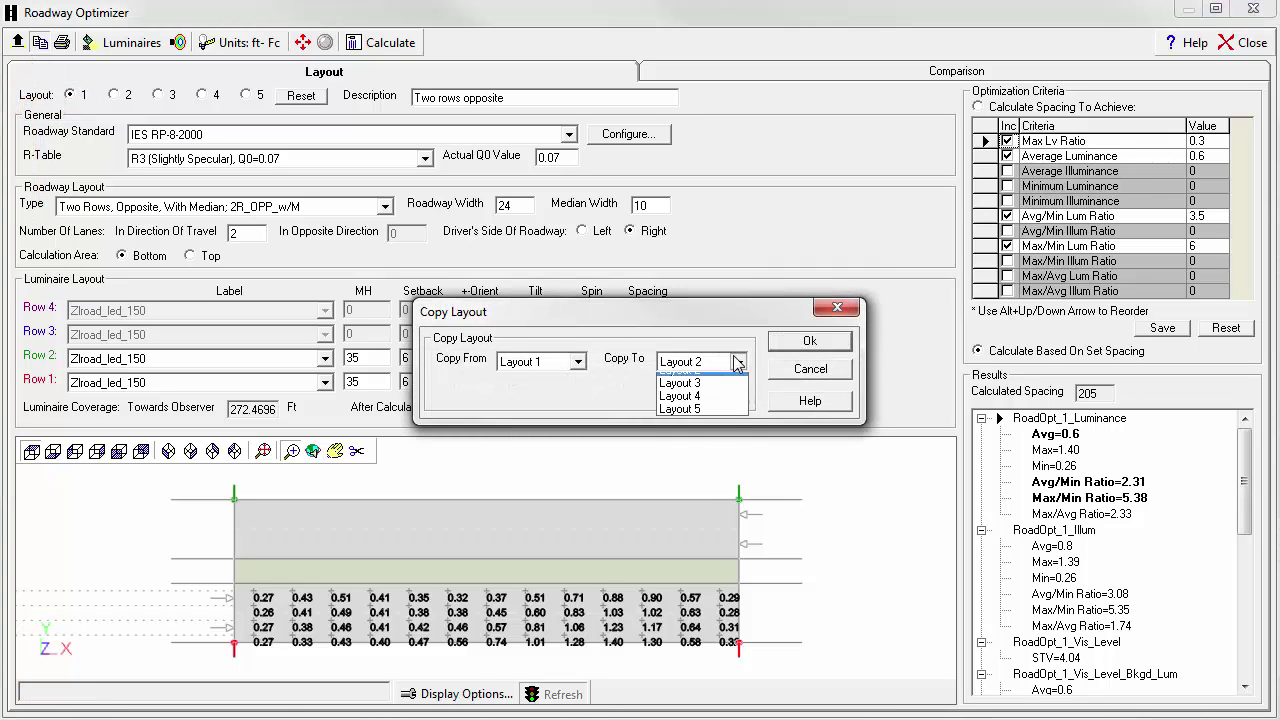
click(720, 405)
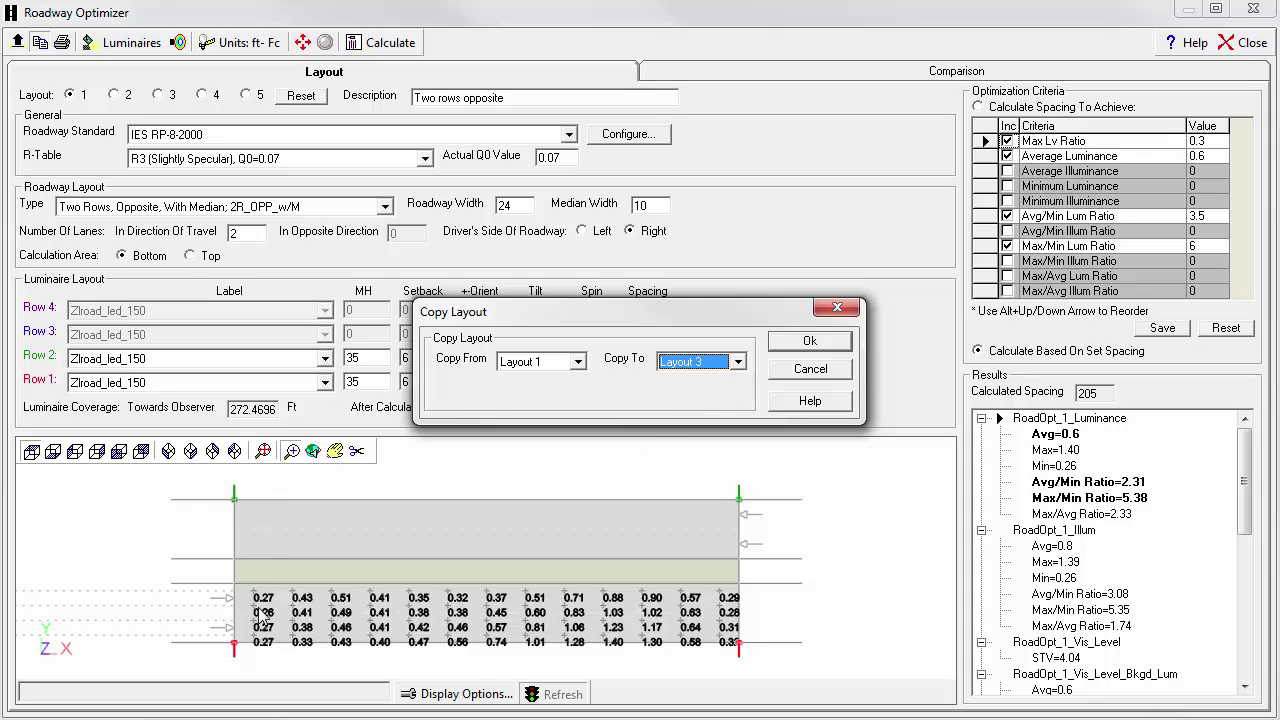
click(799, 341)
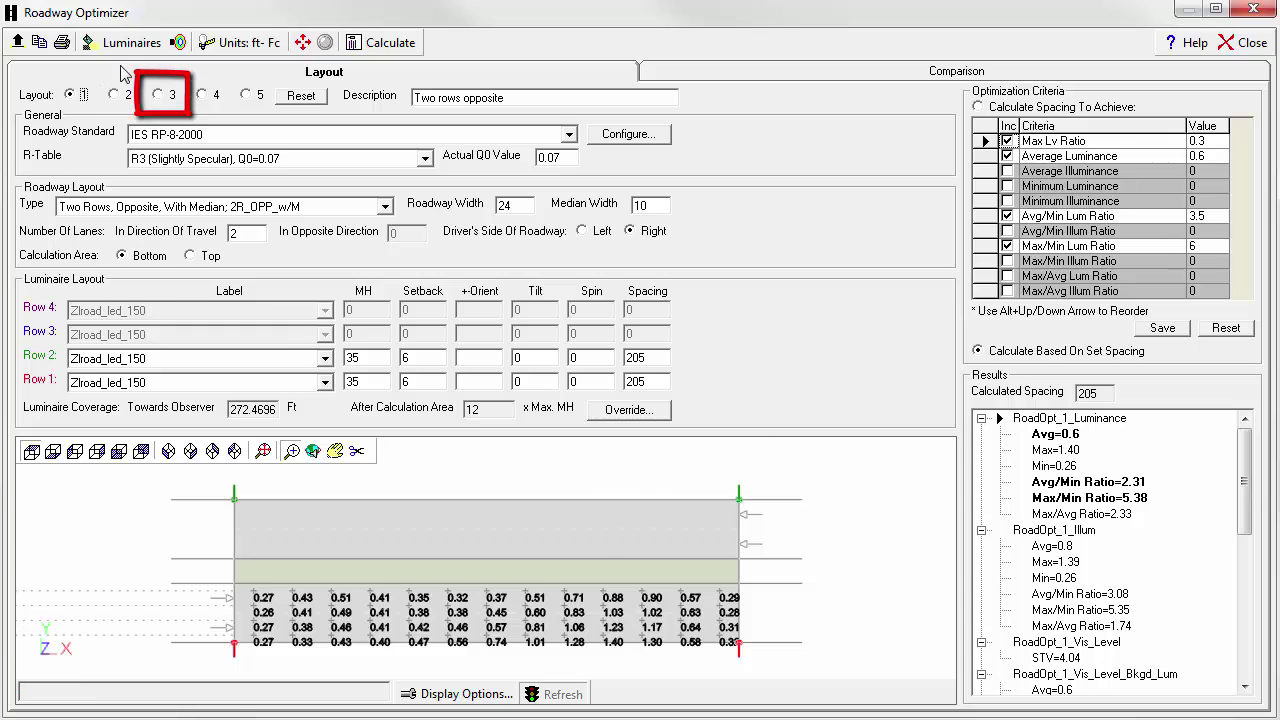
- Switch to layout 3 and put the caret at the end of its description
click(162, 94)
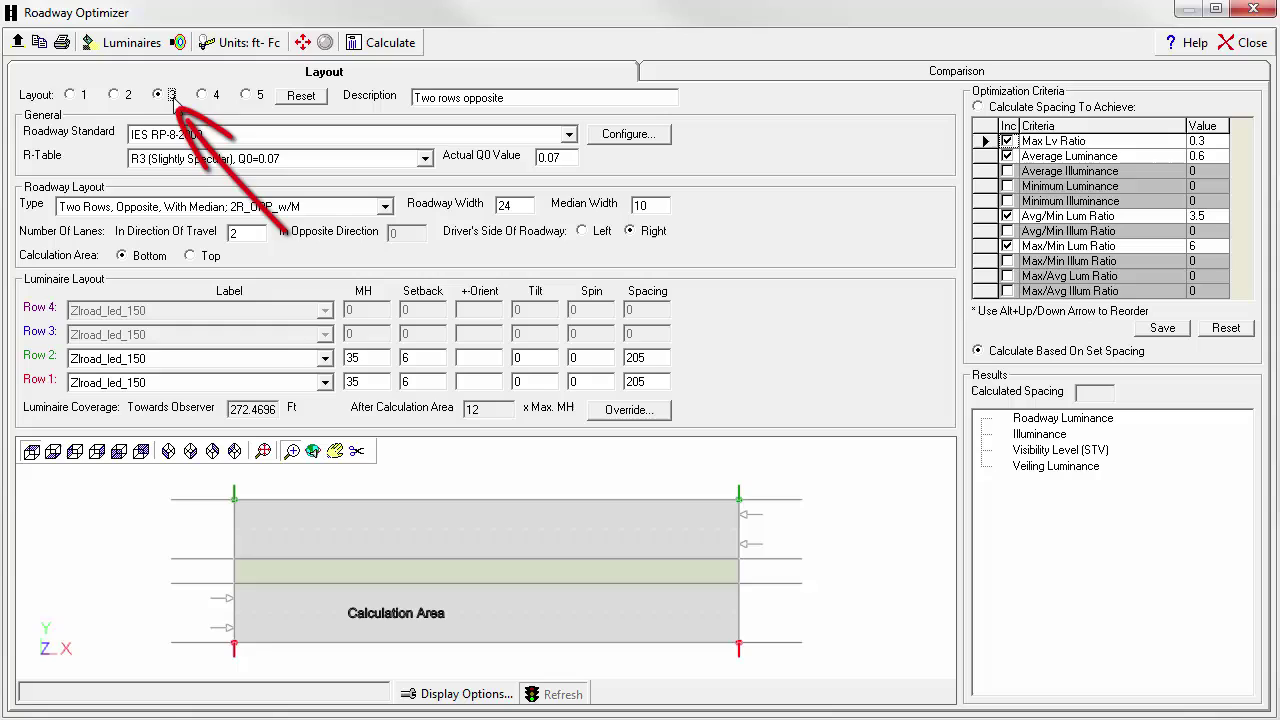
click(520, 97)
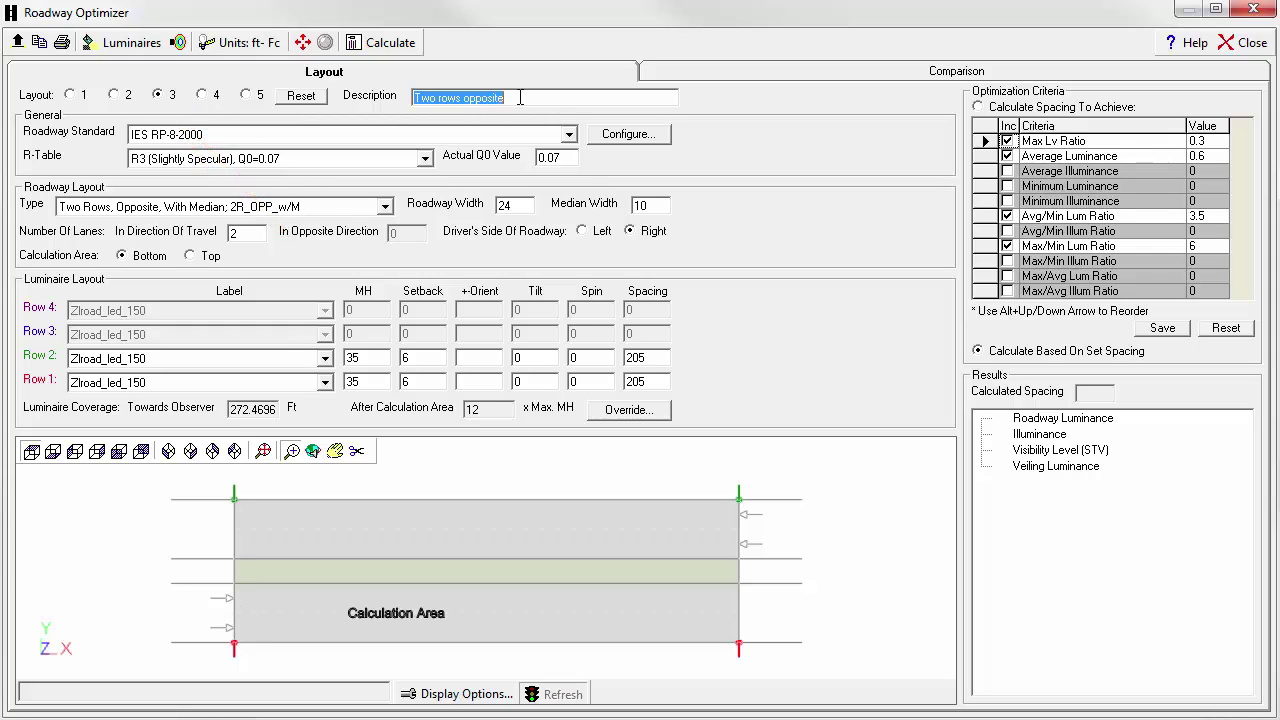
click(520, 97)
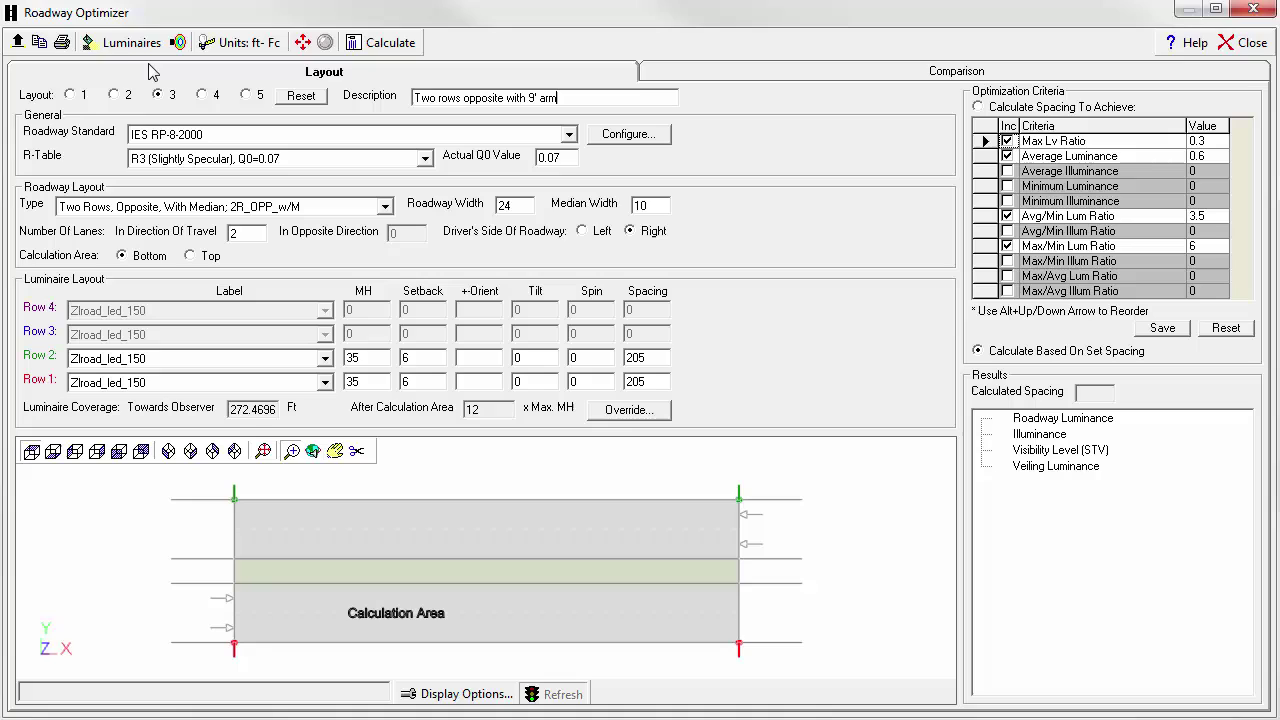
- Starting from Zlroad_led_150, relabel the luminaire as Zlroad_led_150-9' arm
click(122, 46)
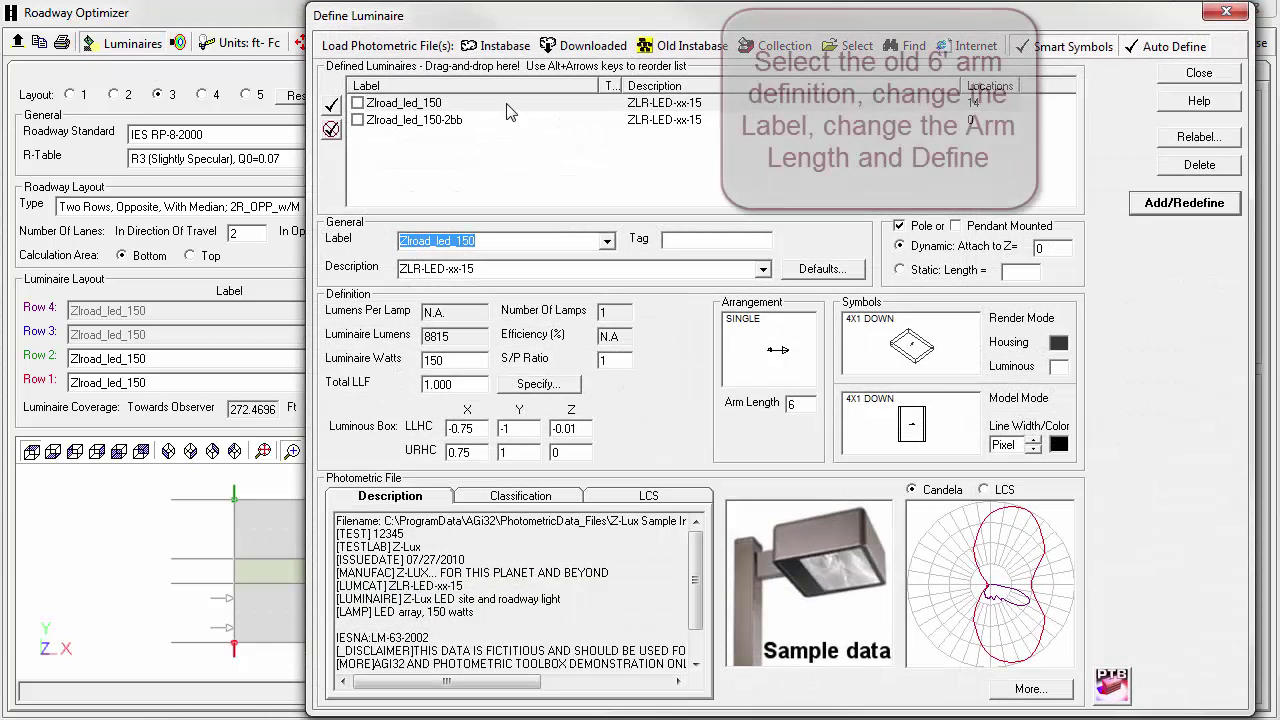
click(449, 104)
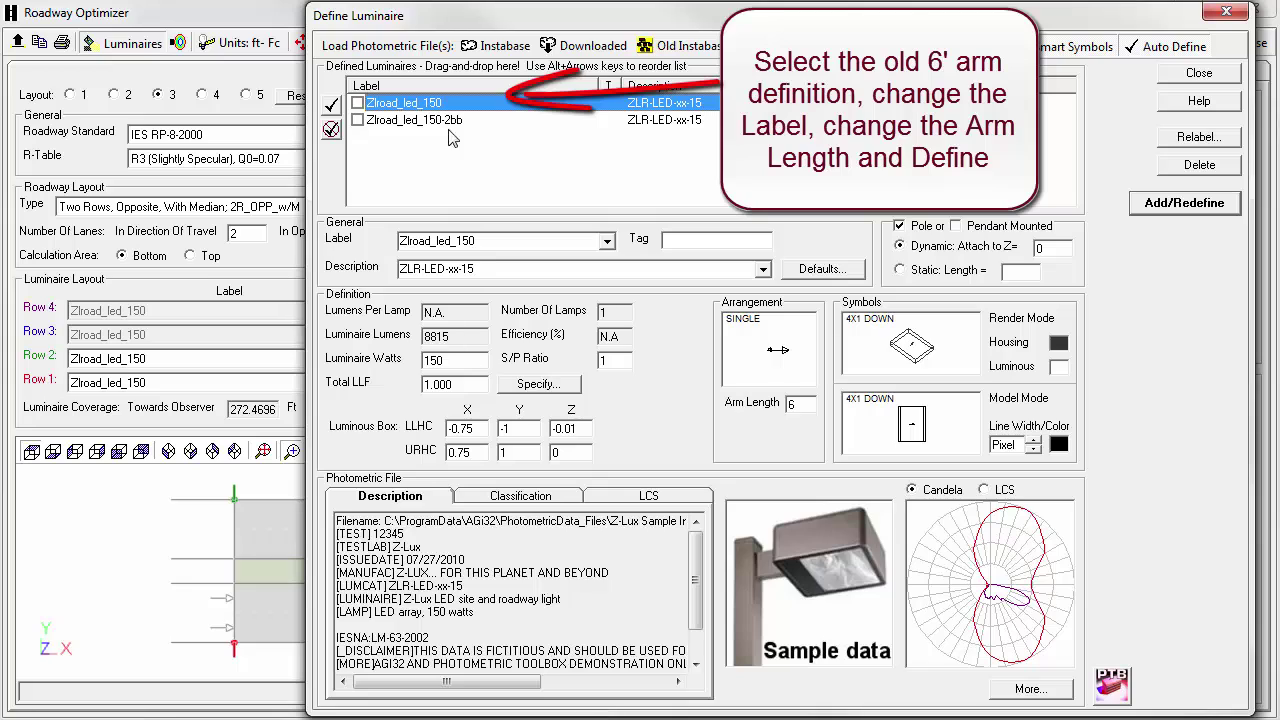
double_click(488, 248)
click(488, 244)
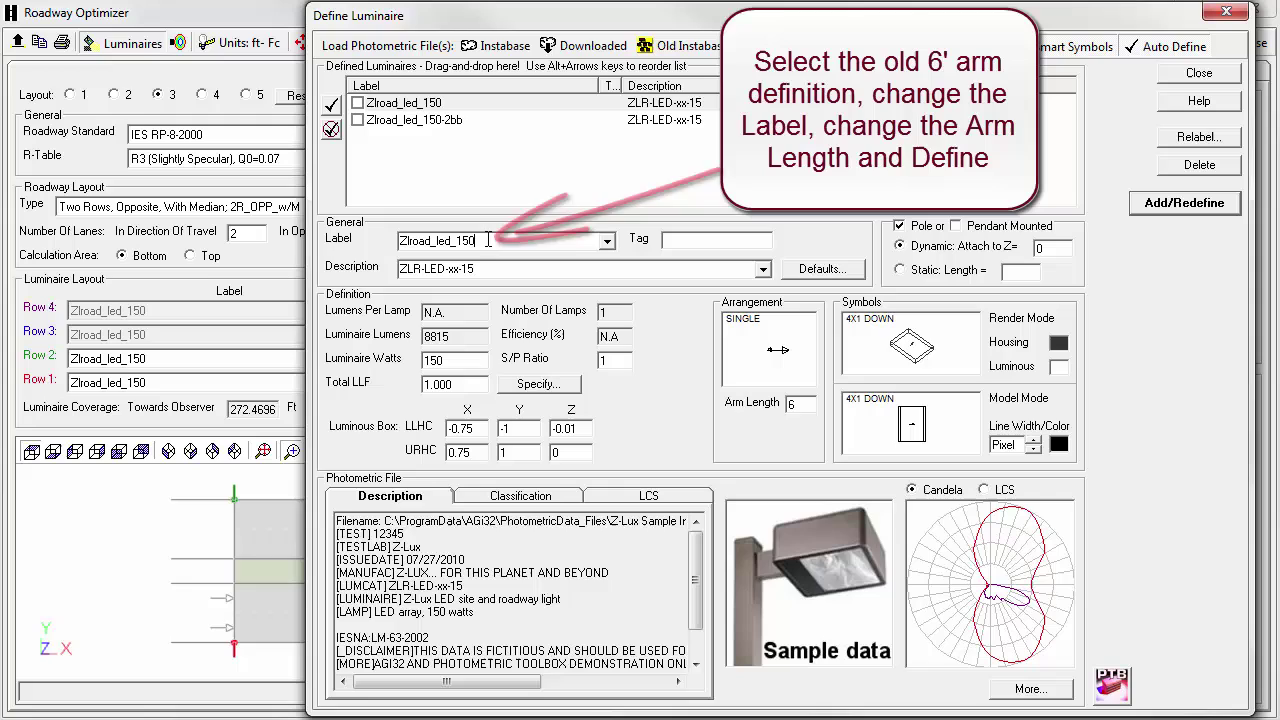
text(-9' arm)
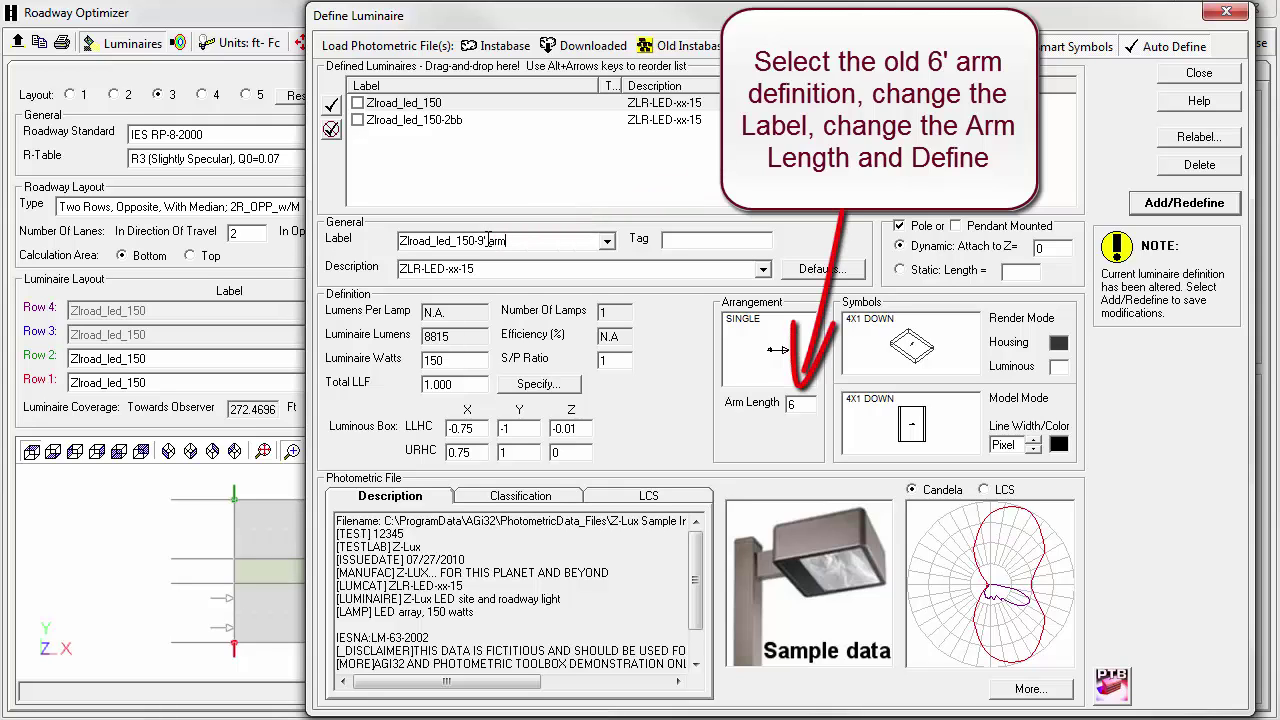
- Set arm length to 9 and add it as a new luminaire definition
double_click(790, 403)
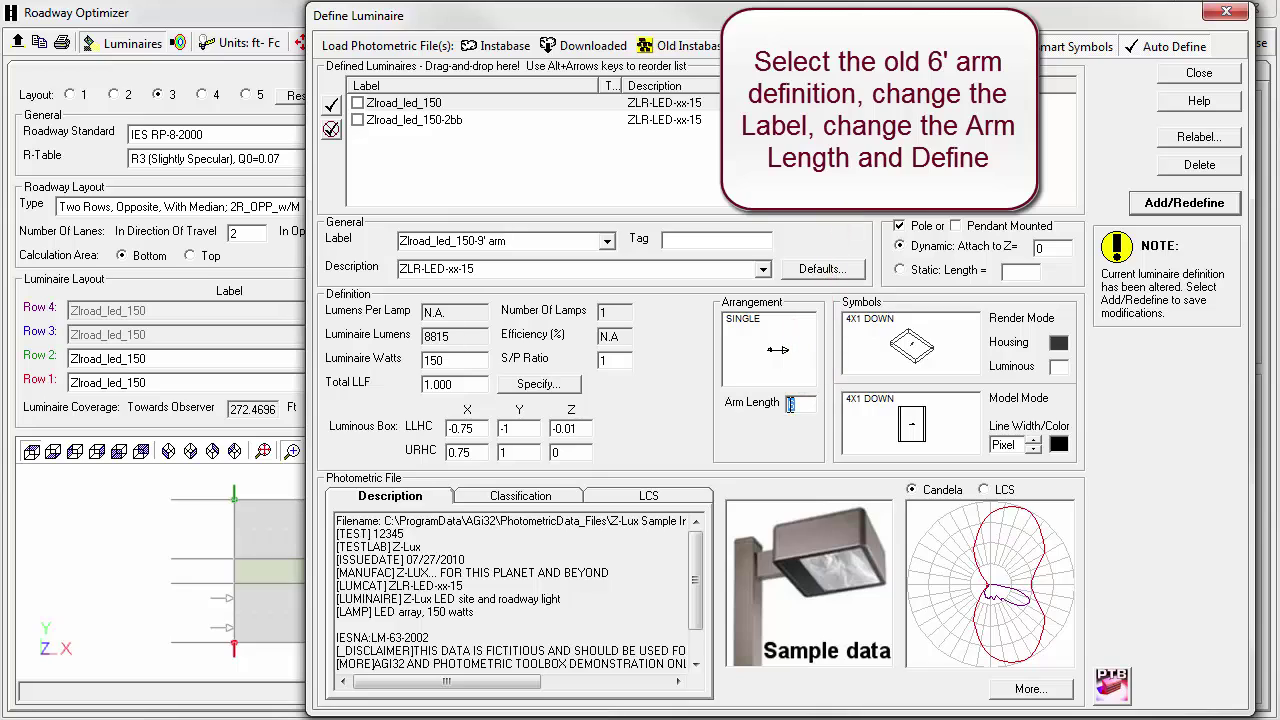
text(9)
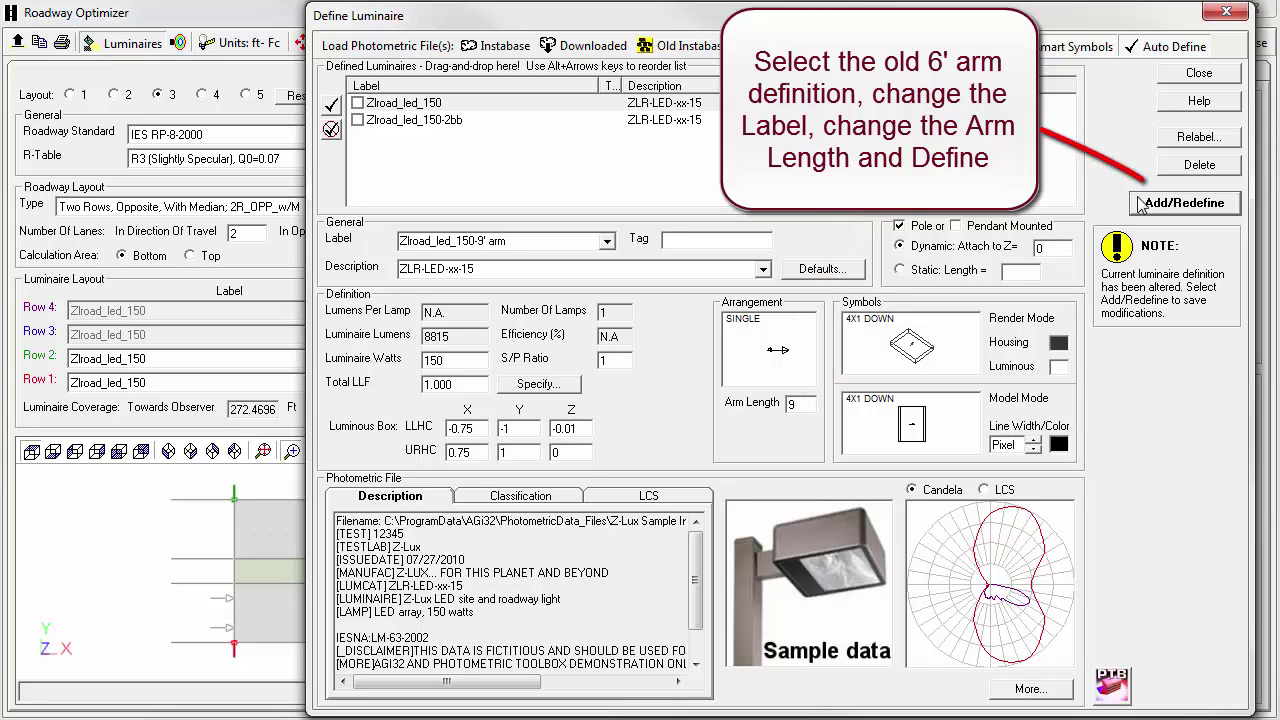
click(1150, 204)
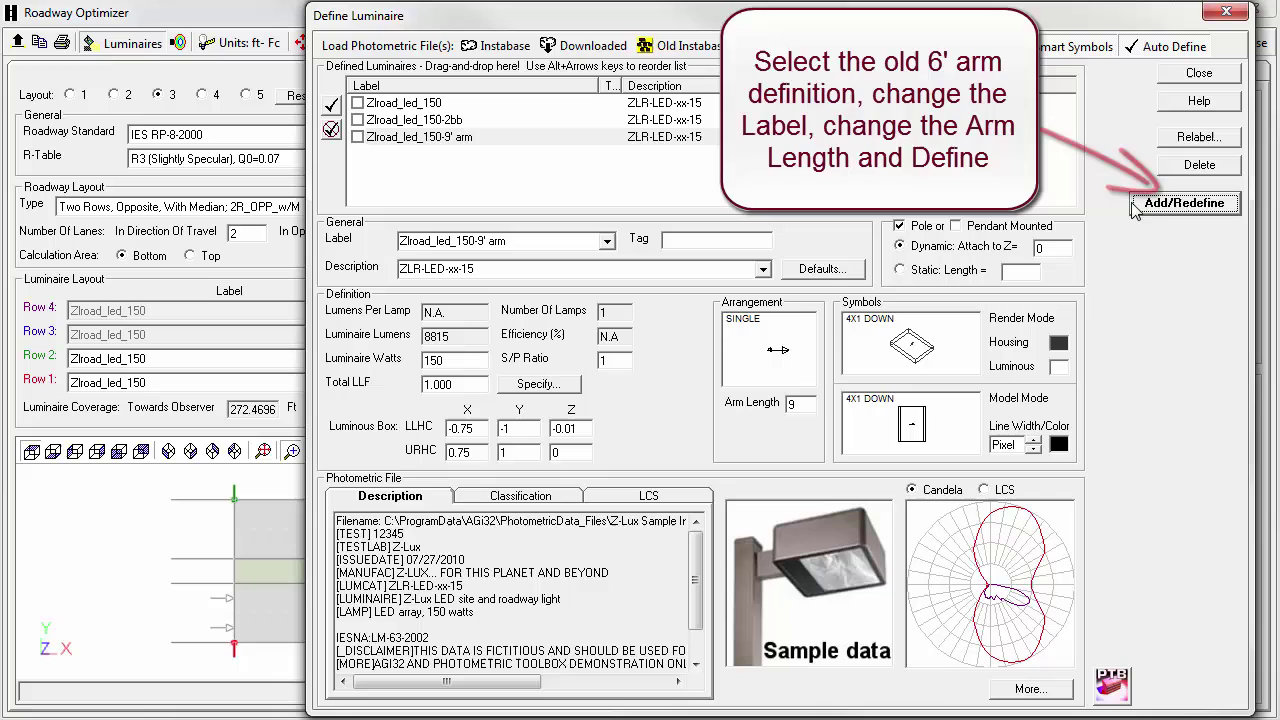
click(1180, 76)
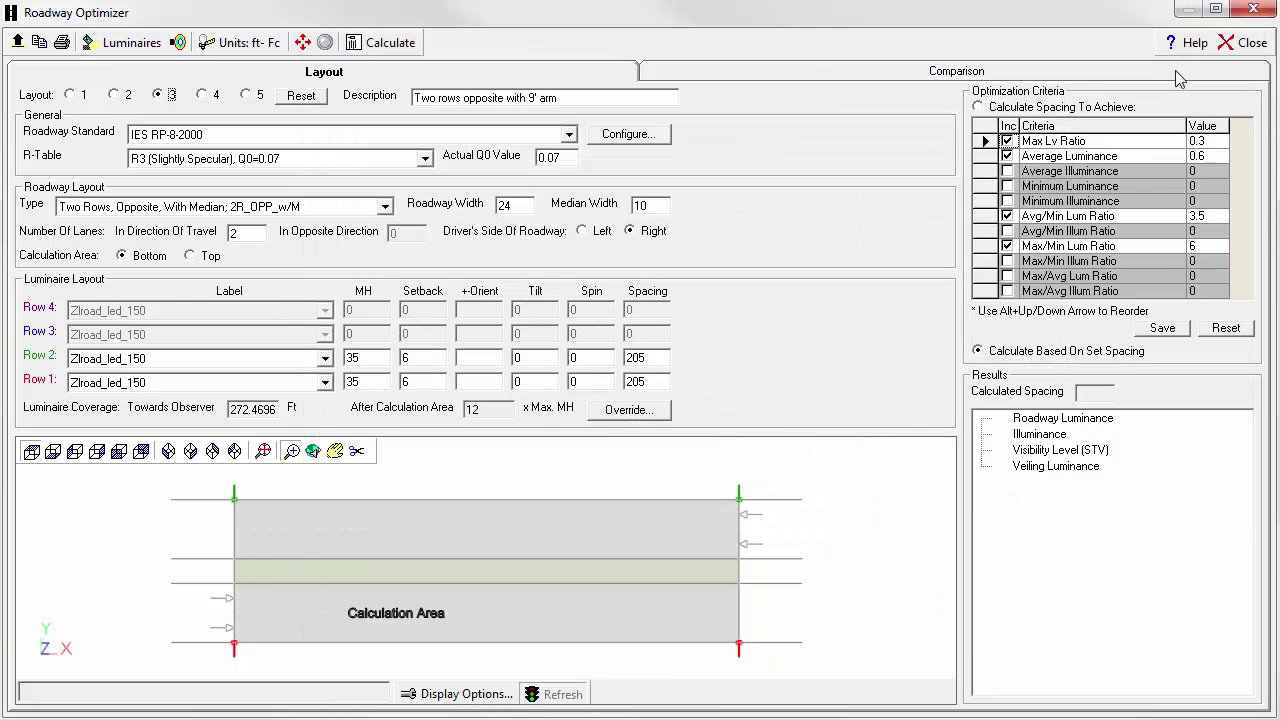
- Assign the Zlroad_led_150-9' arm luminaire to both Row 2 and Row 1
click(325, 358)
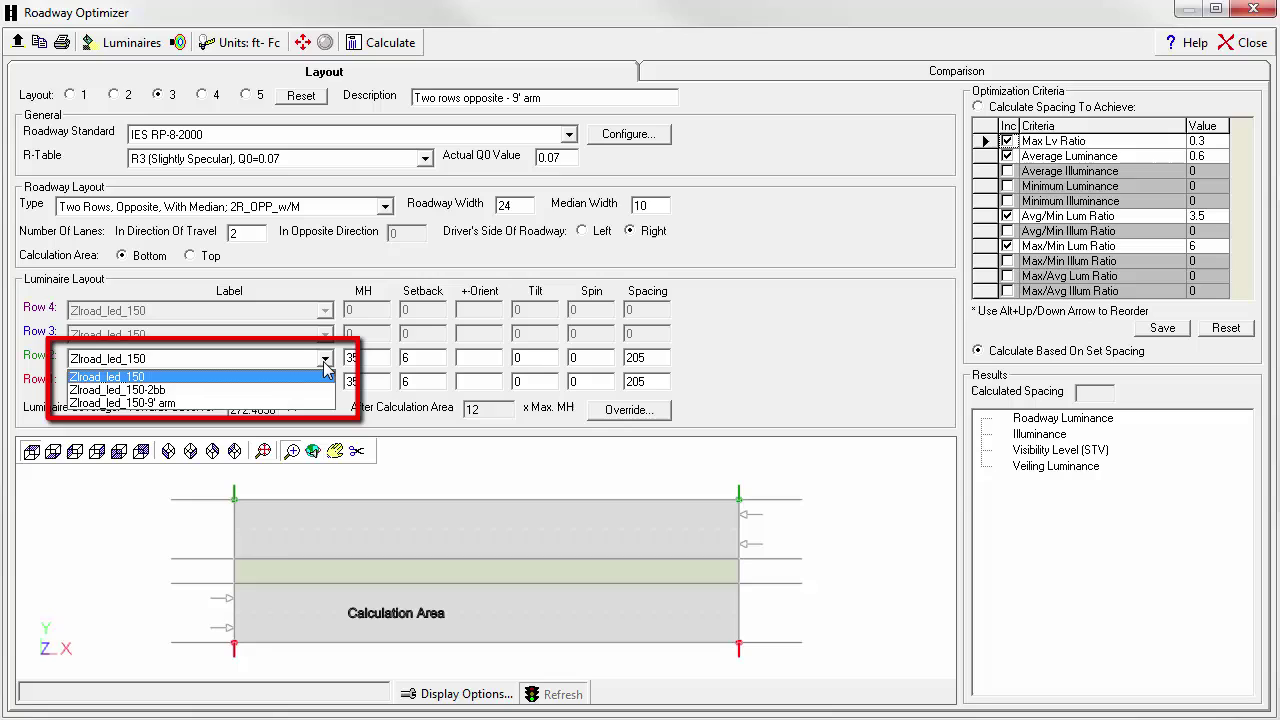
click(242, 402)
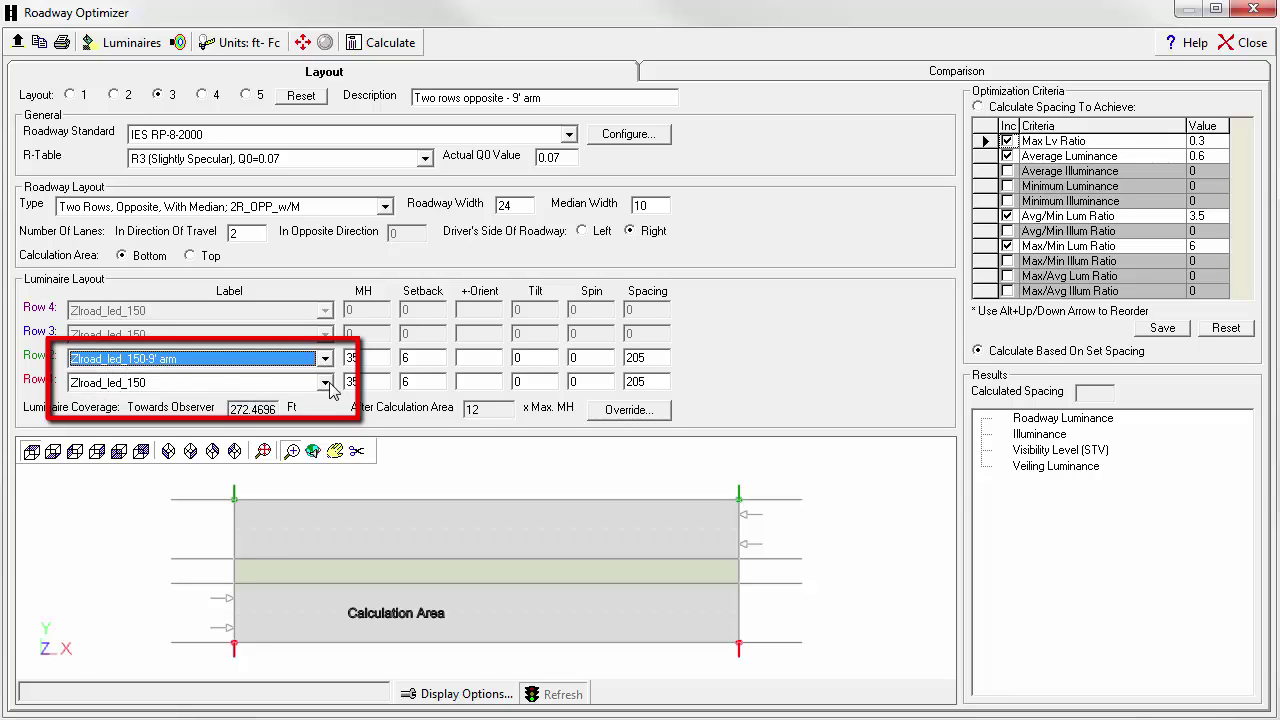
click(325, 382)
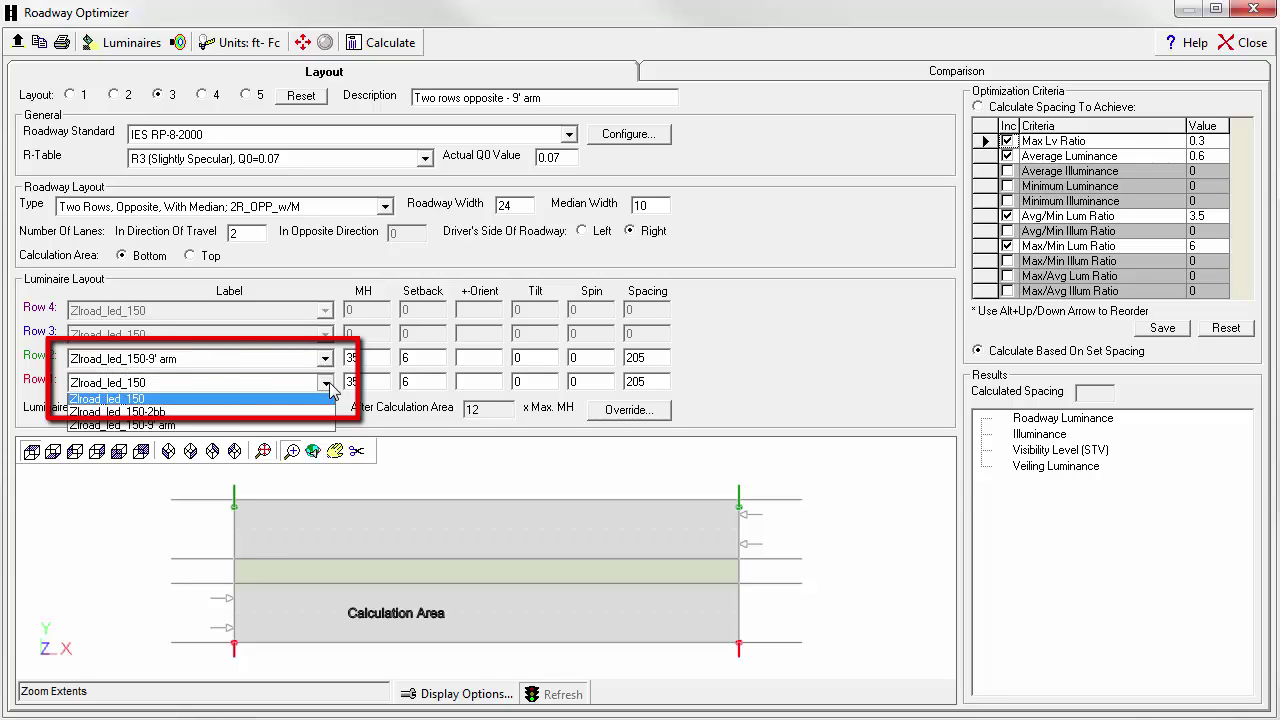
click(200, 428)
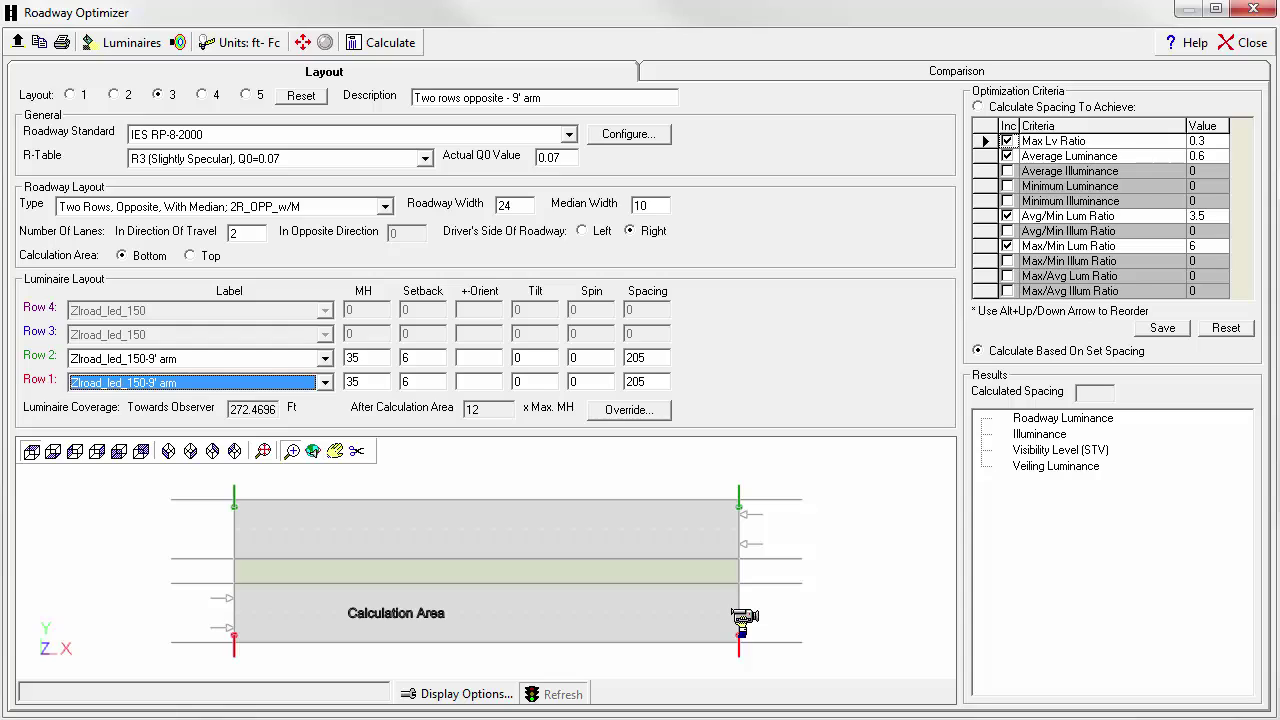
- Run the spacing optimization for layout 3 to solve spacing for the criteria
click(1004, 107)
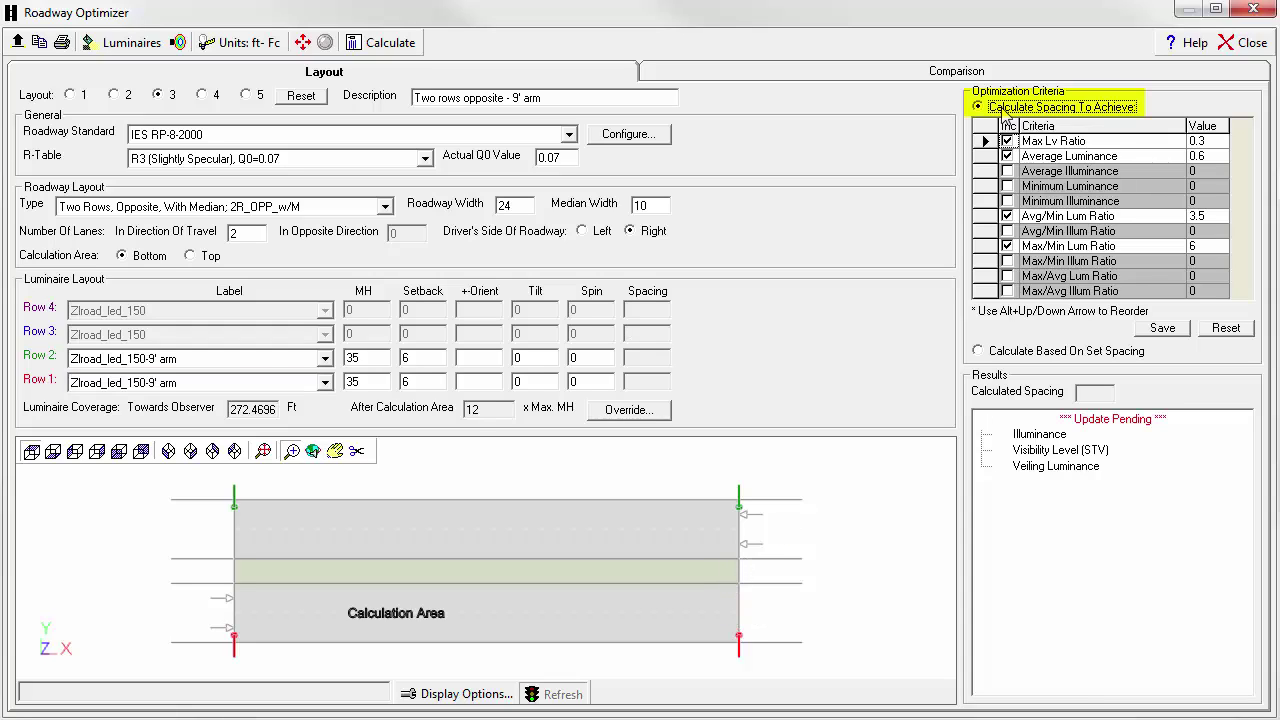
click(388, 44)
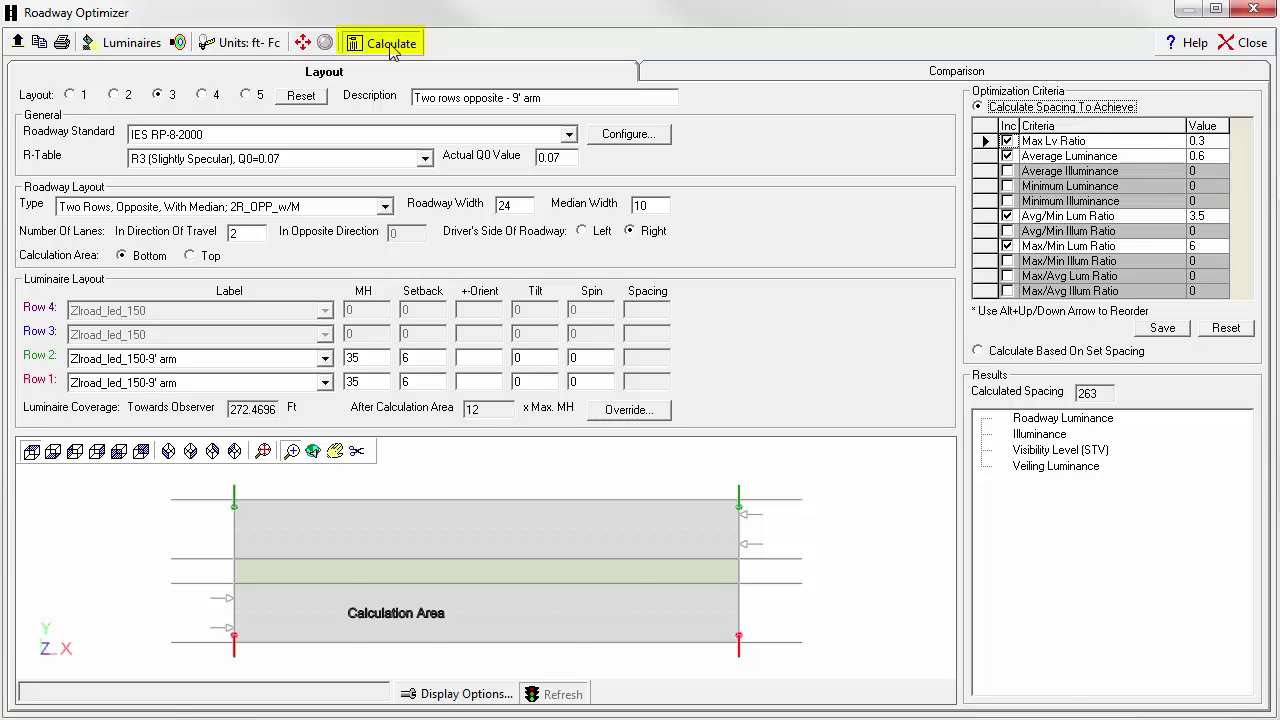
click(390, 48)
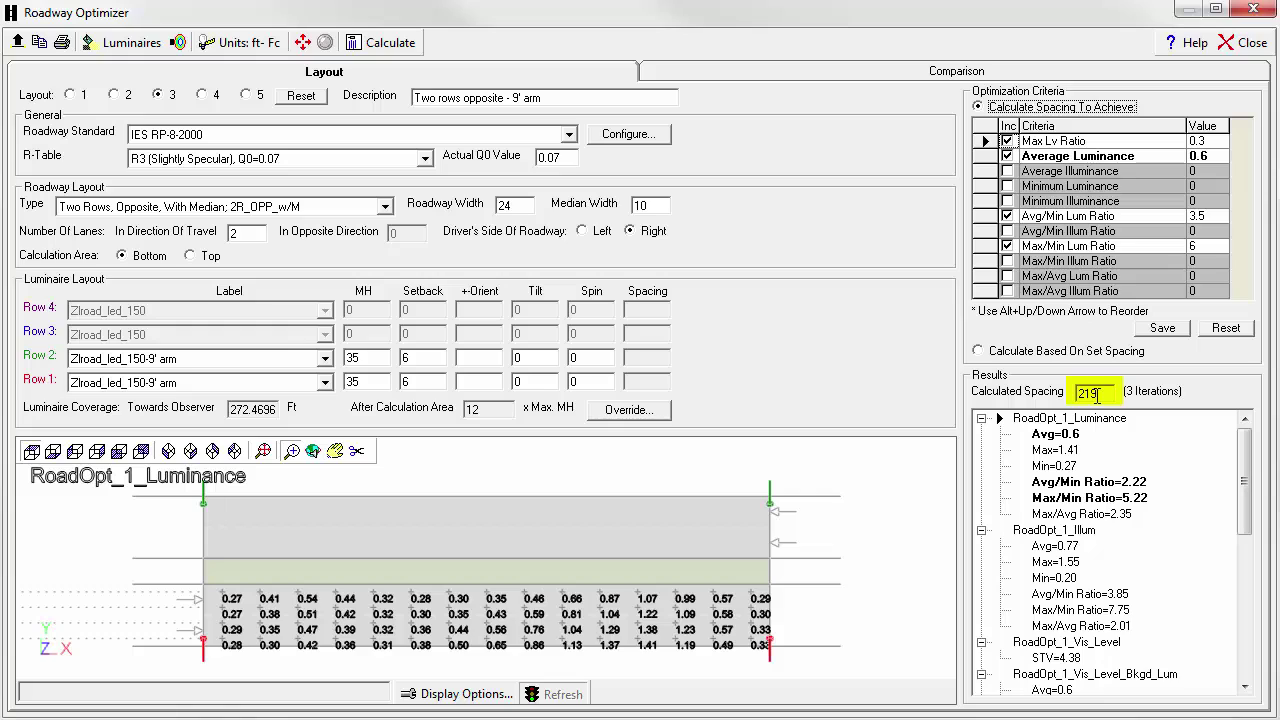
- Recalculate layout 3 based on a set spacing of 220 for both rows
click(977, 351)
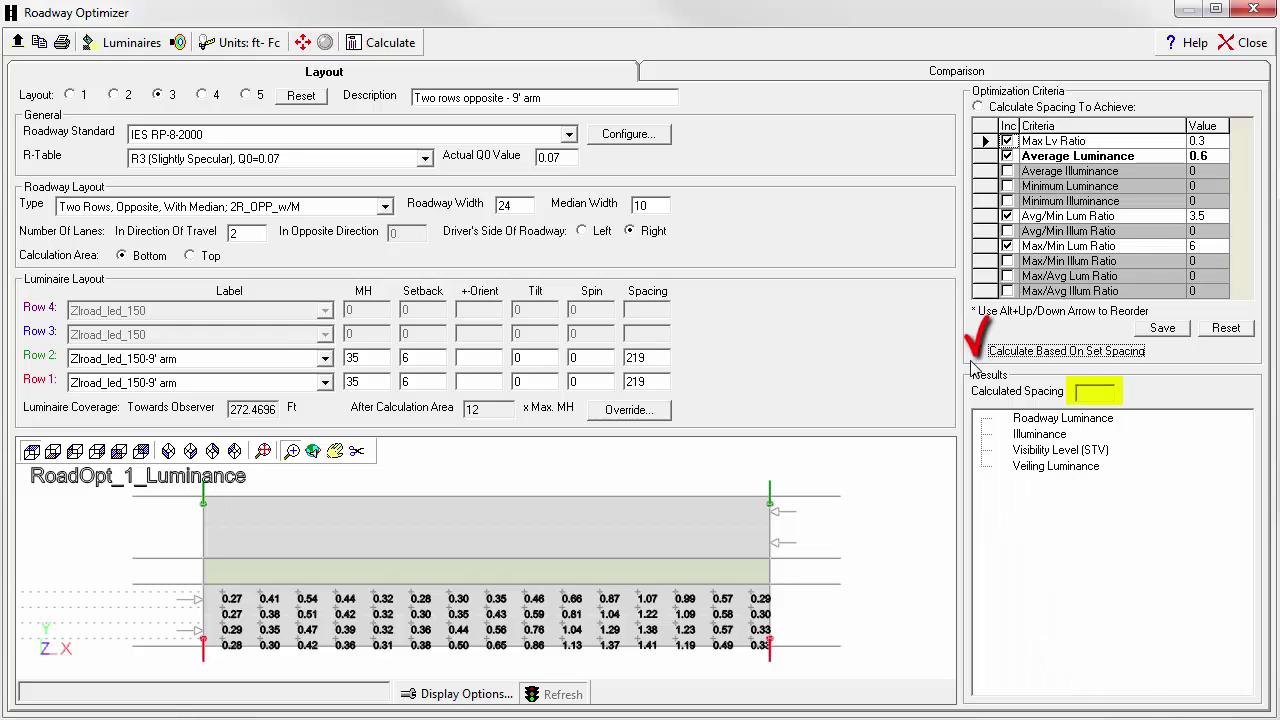
double_click(645, 362)
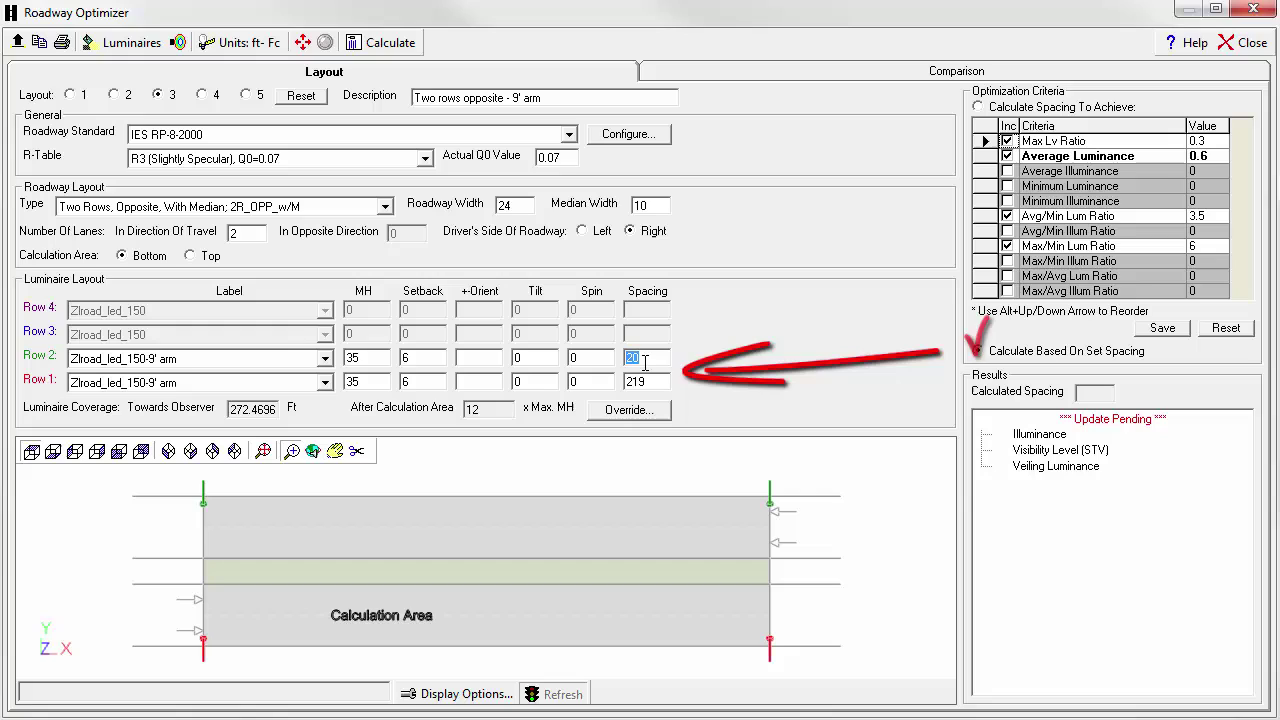
text(220)
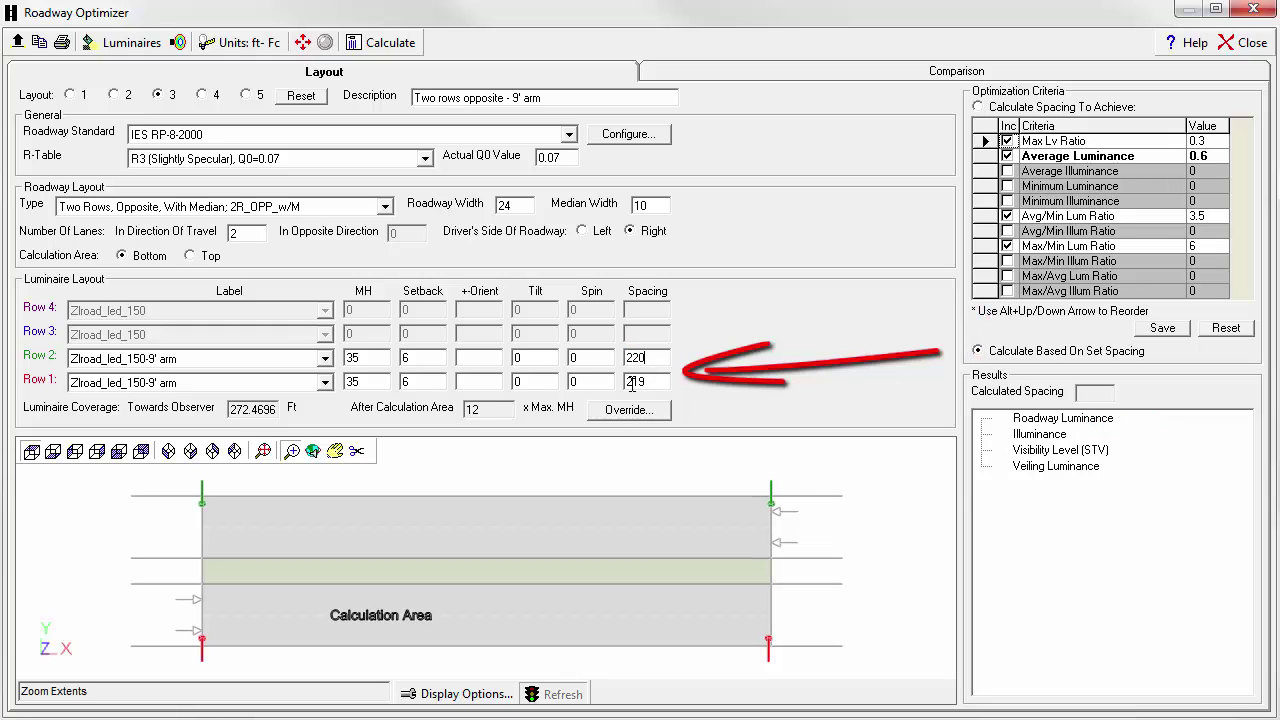
double_click(634, 382)
text(220)
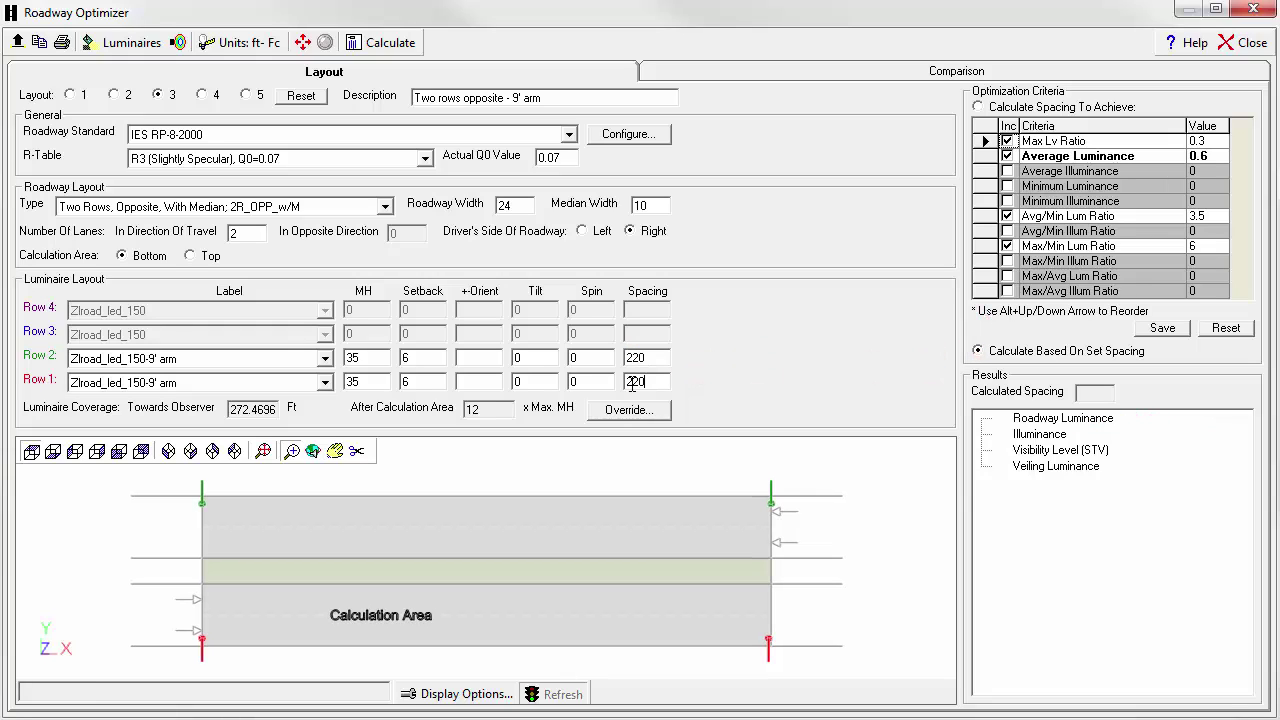
click(392, 45)
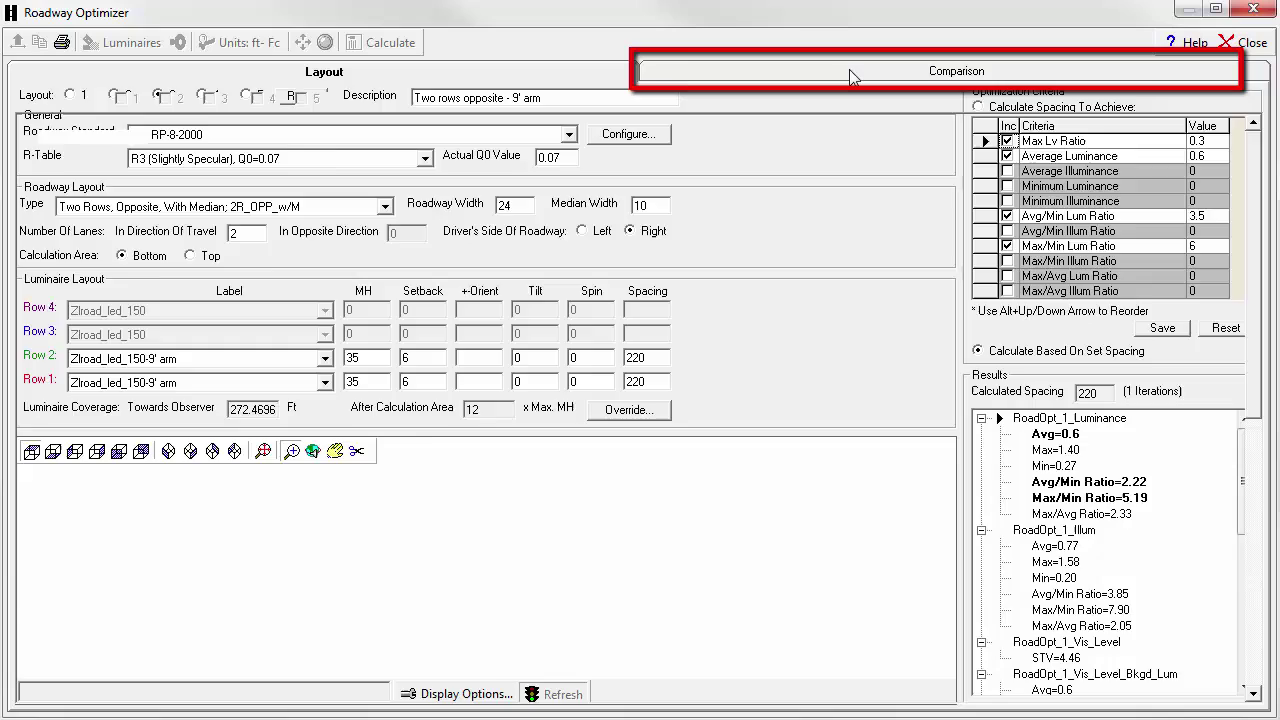
- Show layouts 1–3 side by side in the Comparison table, scrolled down to 1_Luminance
click(850, 73)
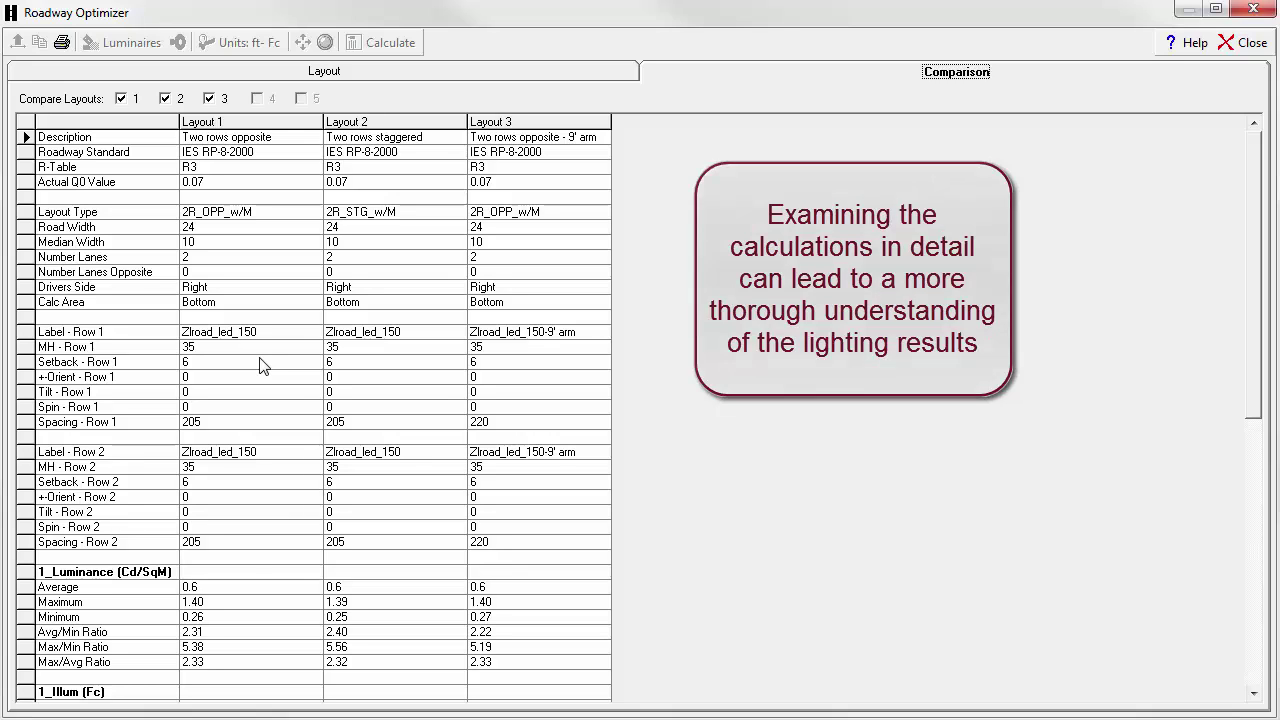
scroll(674, 449, down, 8)
scroll(676, 450, down, 1)
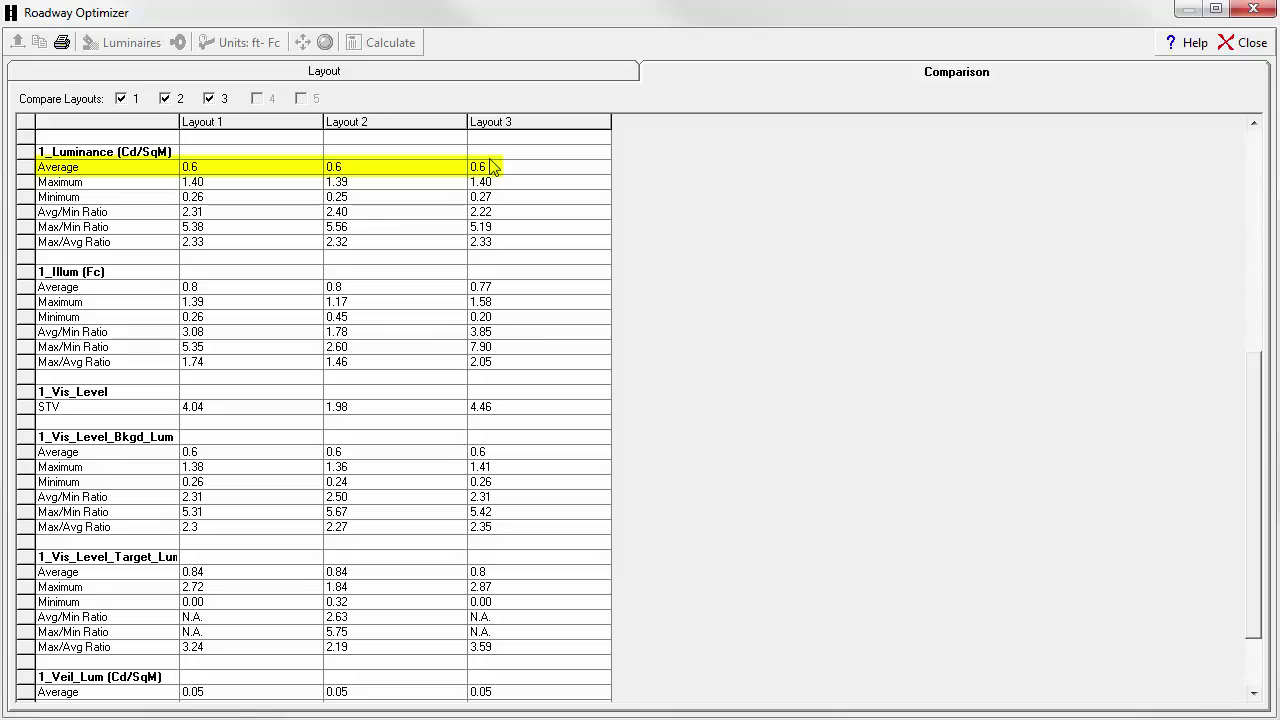
click(362, 199)
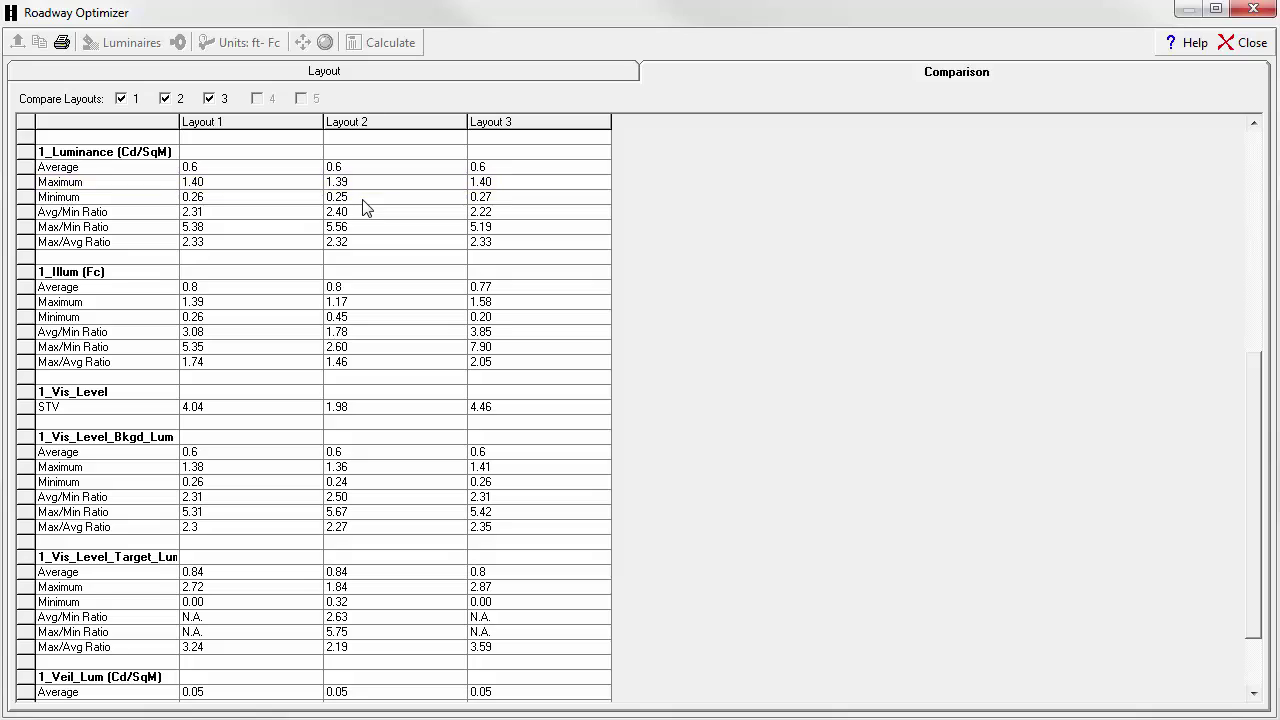
click(467, 203)
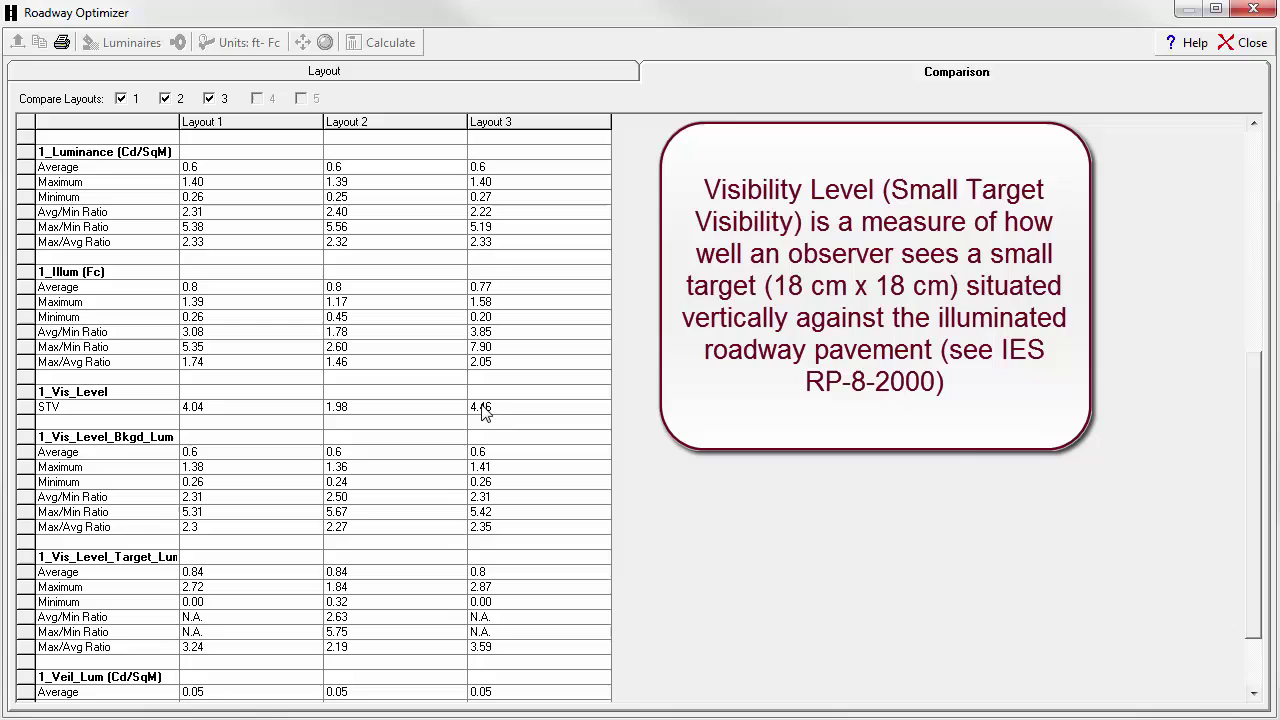
scroll(1253, 500, down, 2)
scroll(828, 473, down, 3)
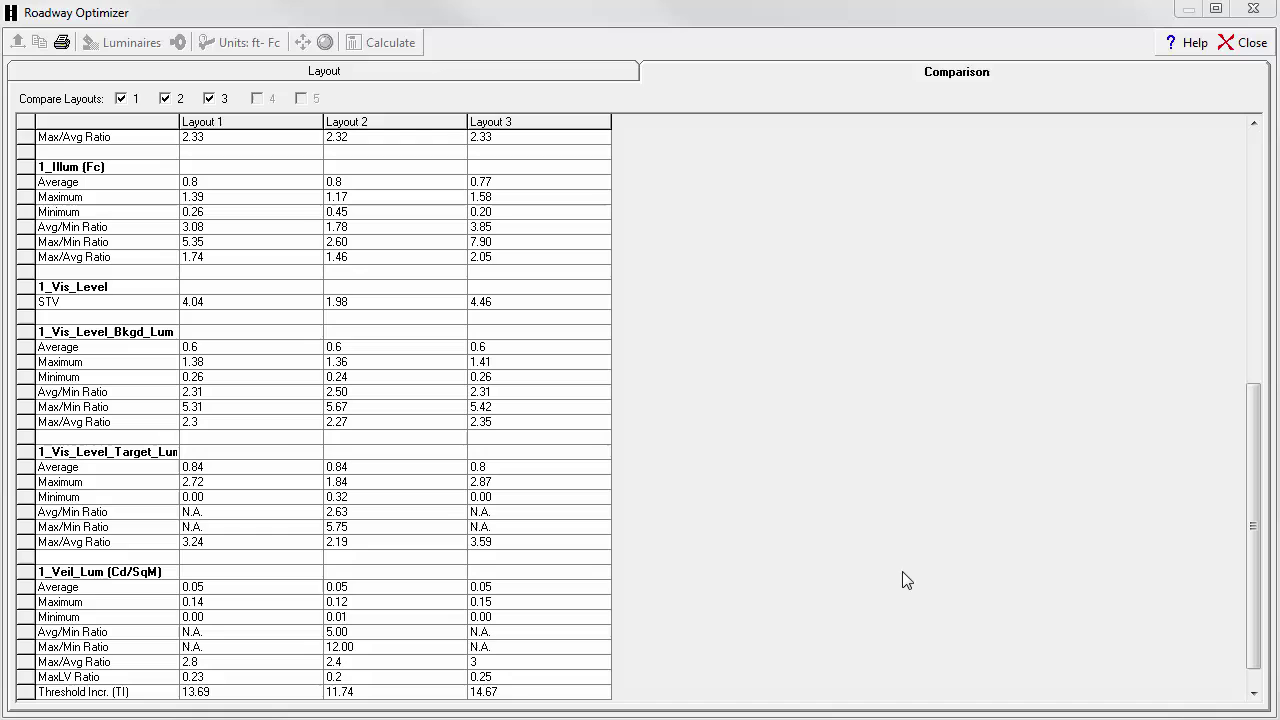
- Display layout 3's RoadOpt_1_Vis_Level grid, values -6.11 to 18.49, zoomed in
click(321, 76)
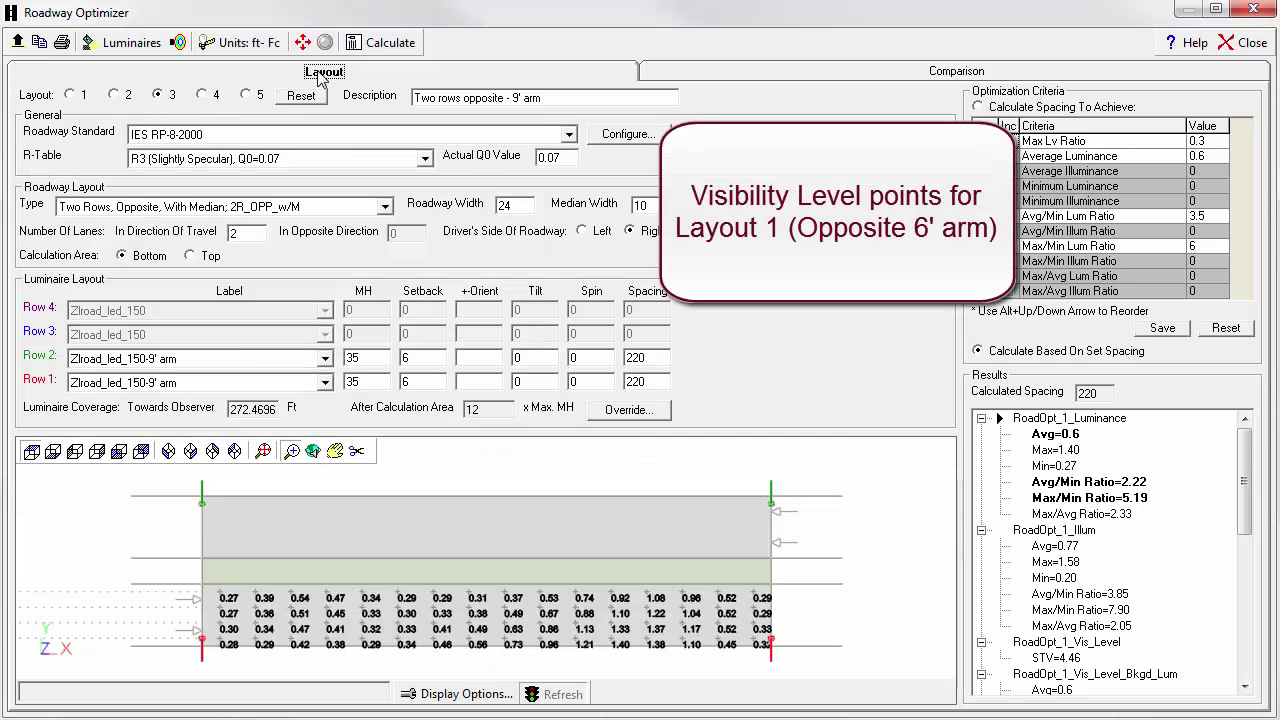
scroll(1247, 553, down, 1)
scroll(1247, 553, down, 2)
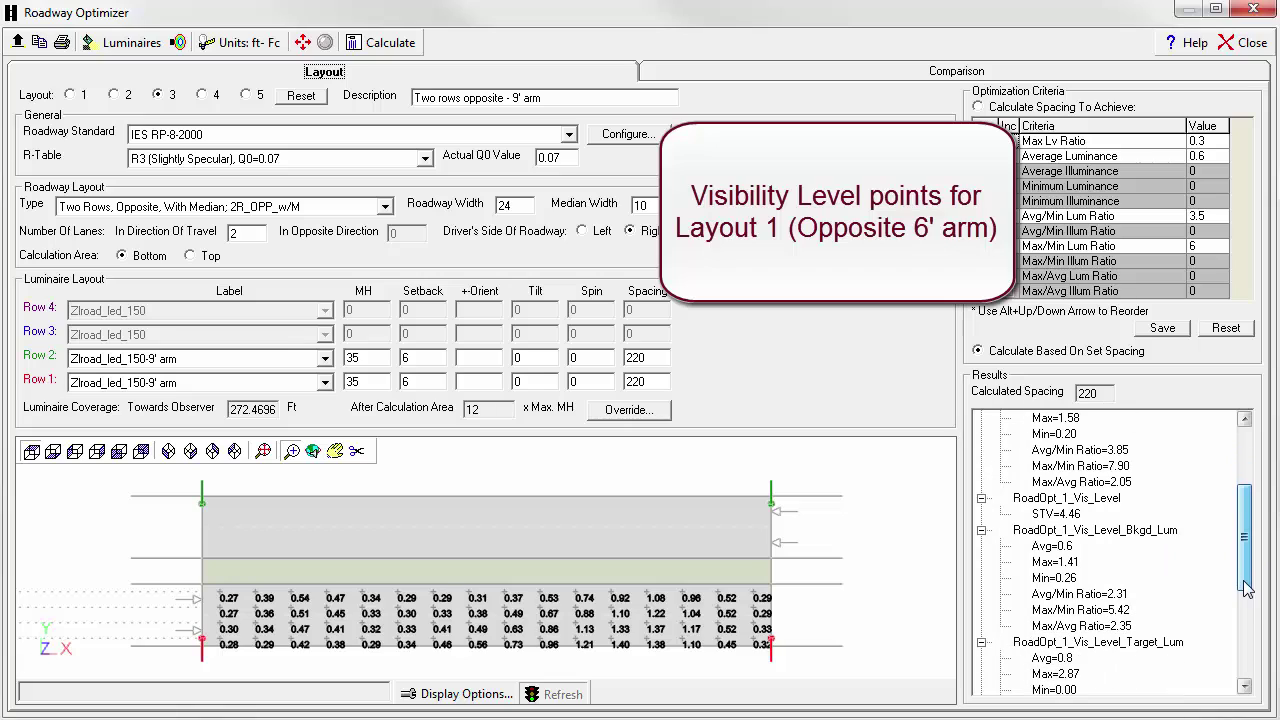
click(1053, 503)
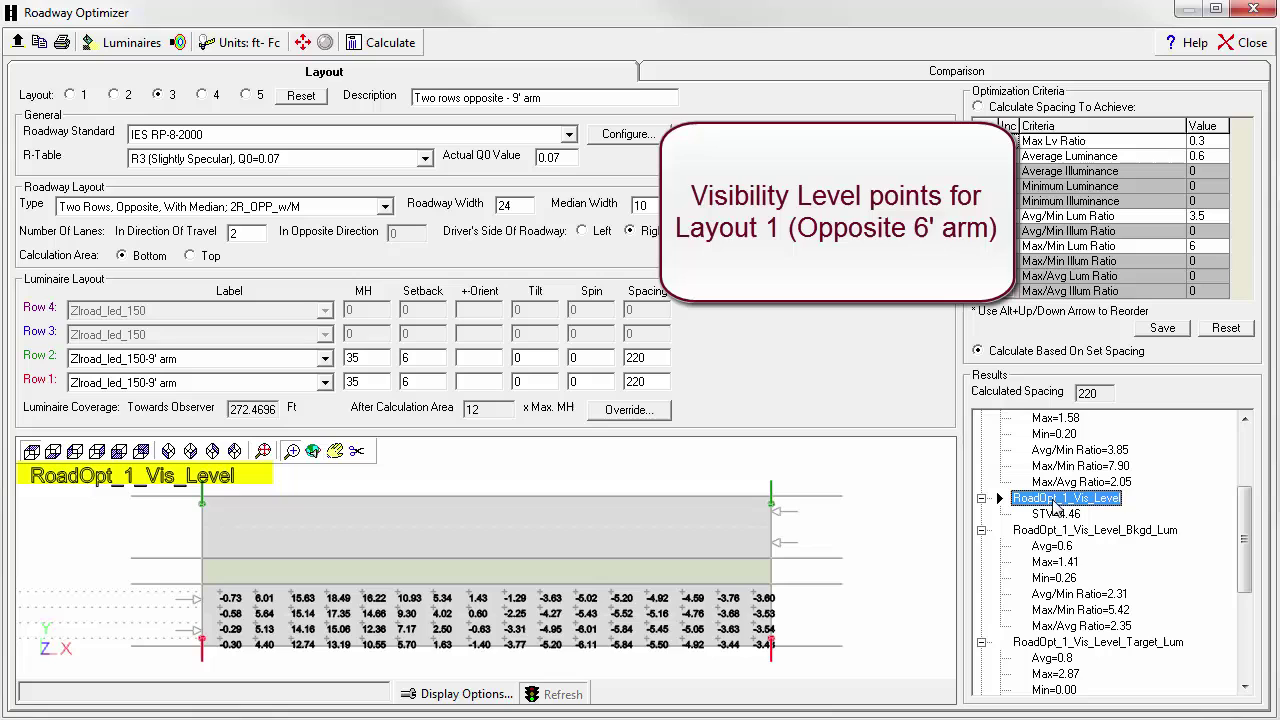
scroll(800, 625, up, 2)
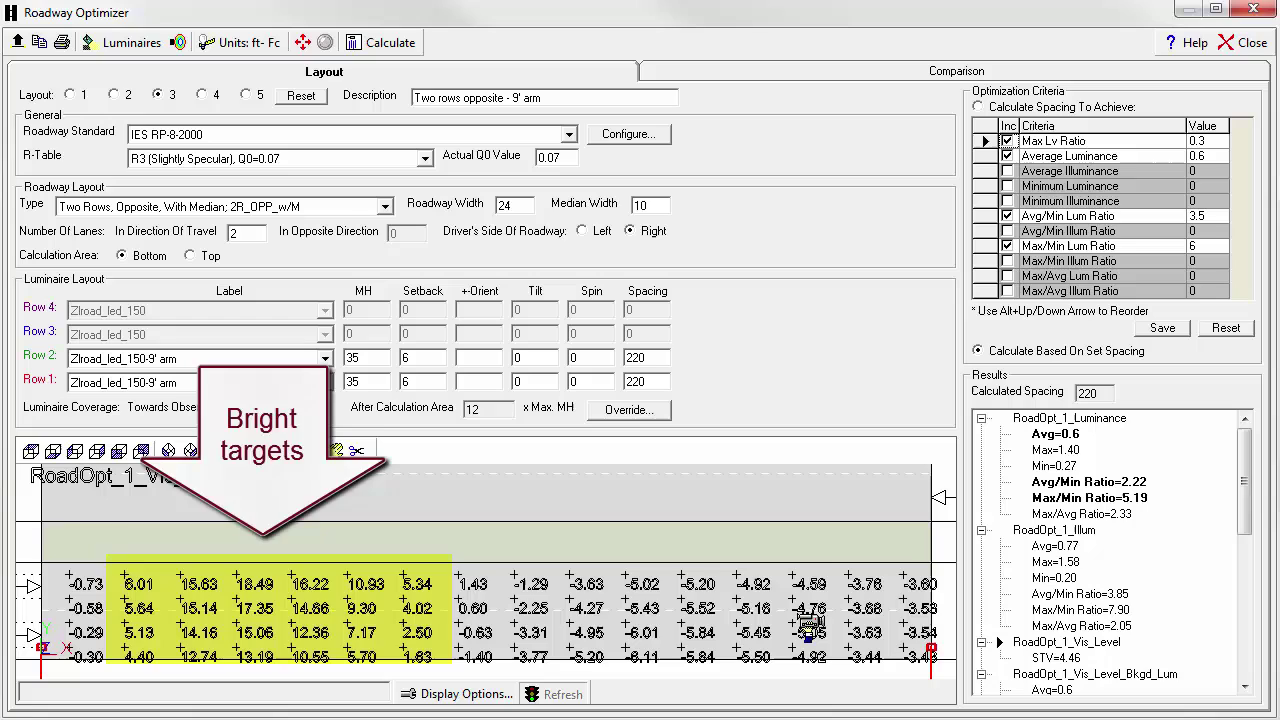
- Display staggered layout 2's RoadOpt_1_Vis_Level grid, values -3.97 to 7.98, zoomed in
click(114, 95)
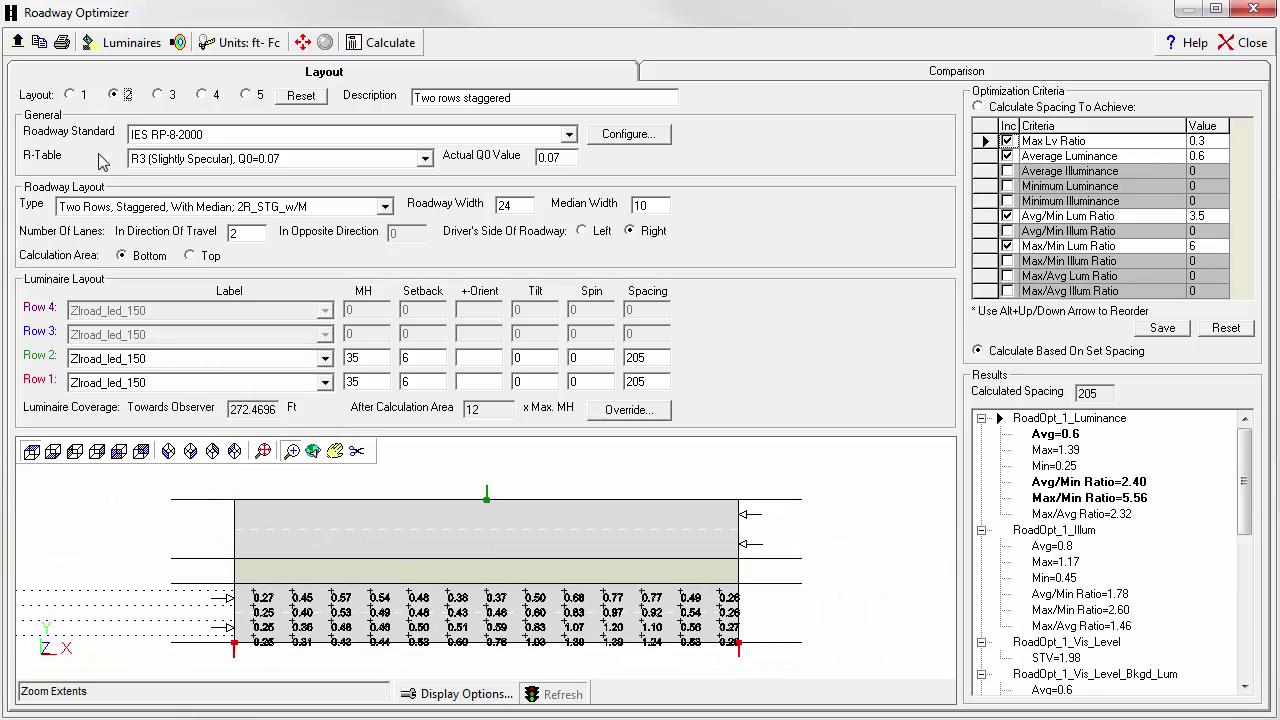
click(1068, 642)
scroll(760, 640, up, 3)
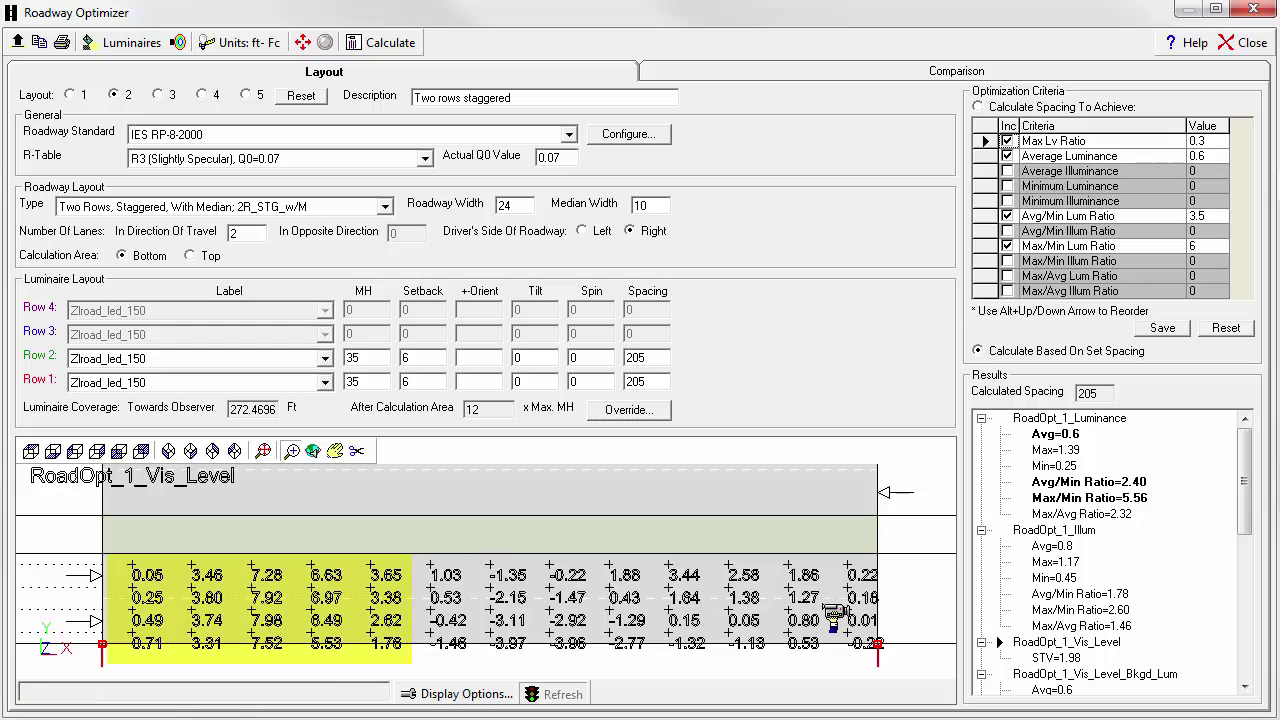